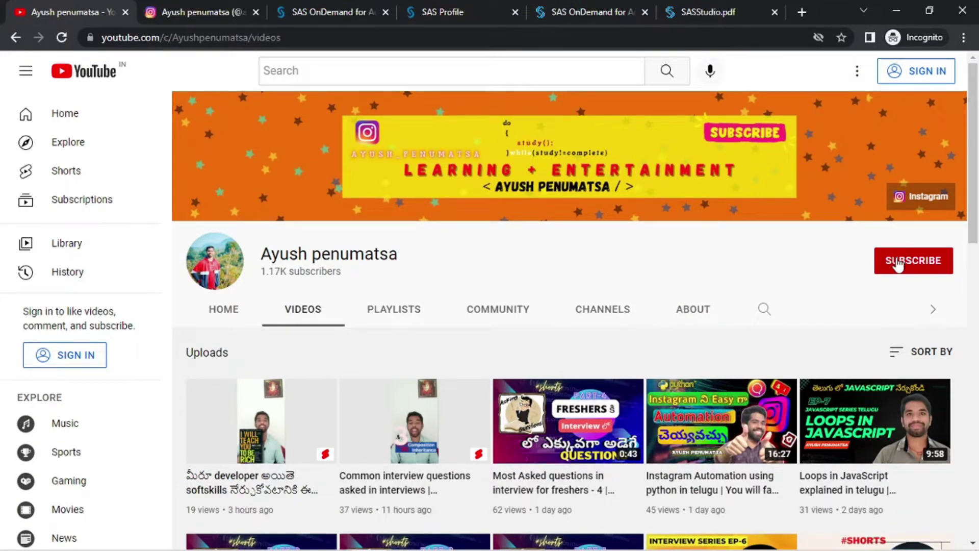
Scroll through the channel's uploads and back up, then bring up the creator's Instagram profile tab
scroll(629, 306, down, 15)
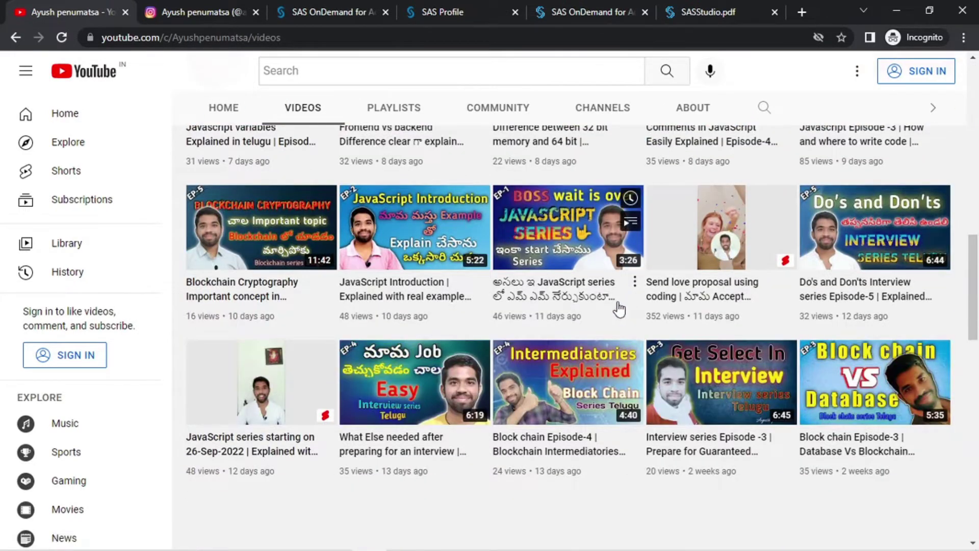
scroll(546, 332, up, 10)
scroll(546, 338, up, 5)
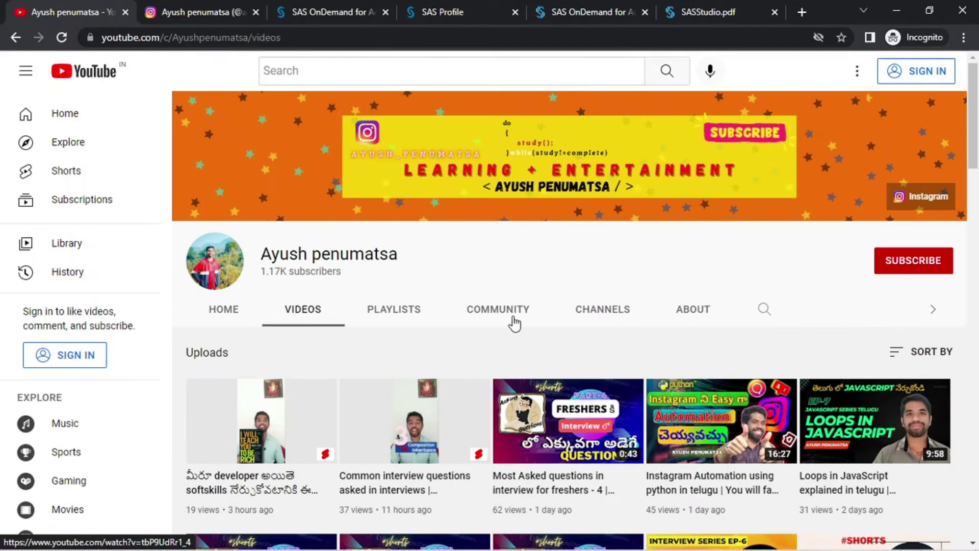
click(200, 7)
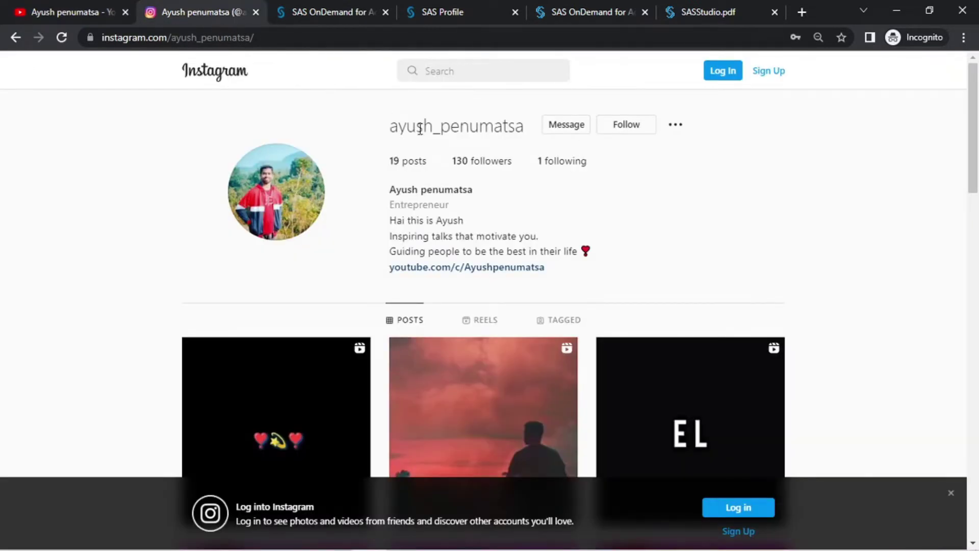
Highlight and clear the Instagram username, then move to the SAS OnDemand for Academics tab
drag(390, 127, 523, 128)
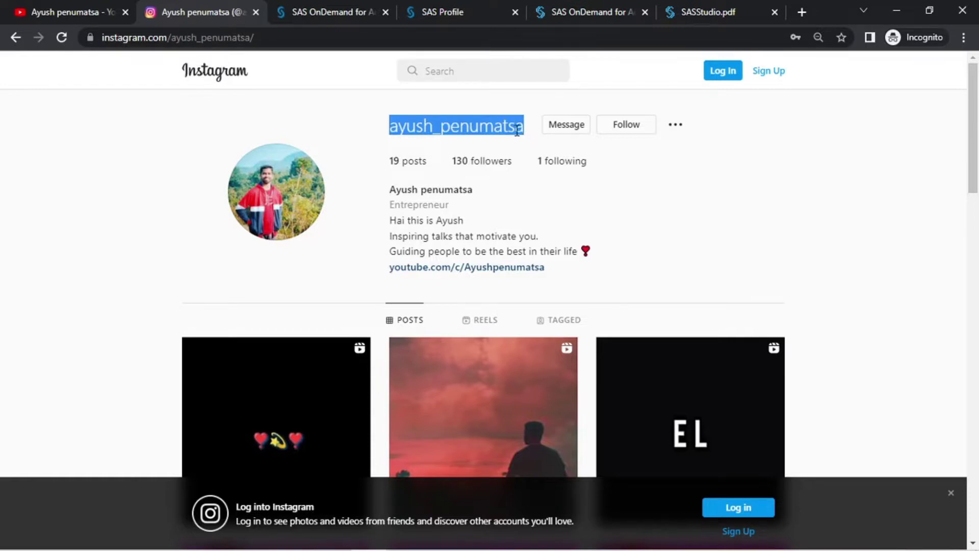
click(490, 129)
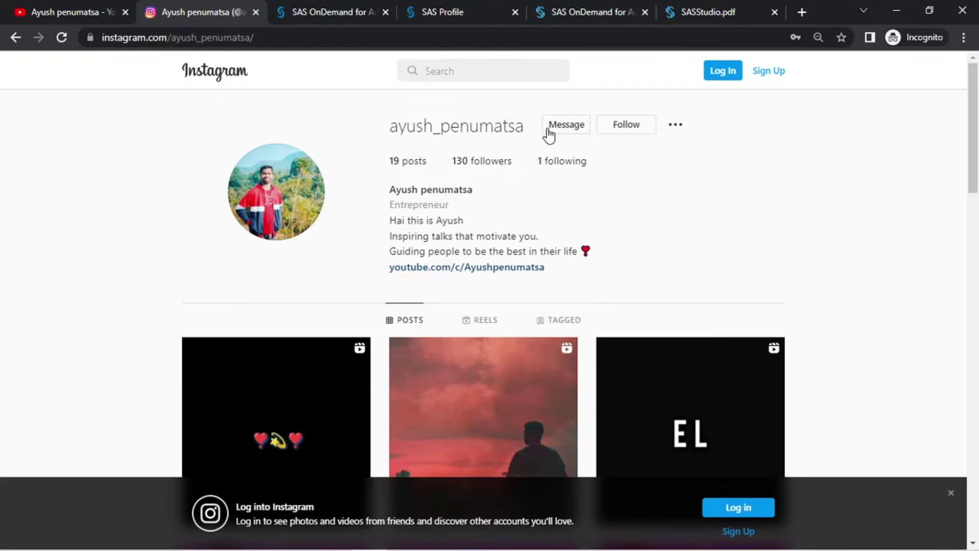
click(330, 10)
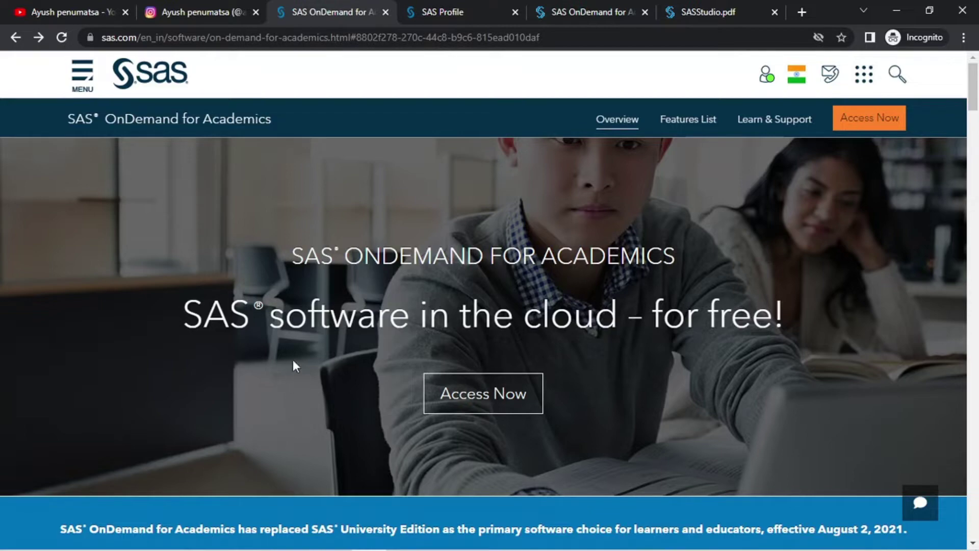
Browse the overview page, highlighting the 'Choosing the Right Software' heading
scroll(292, 375, down, 3)
scroll(292, 376, up, 3)
scroll(515, 164, down, 3)
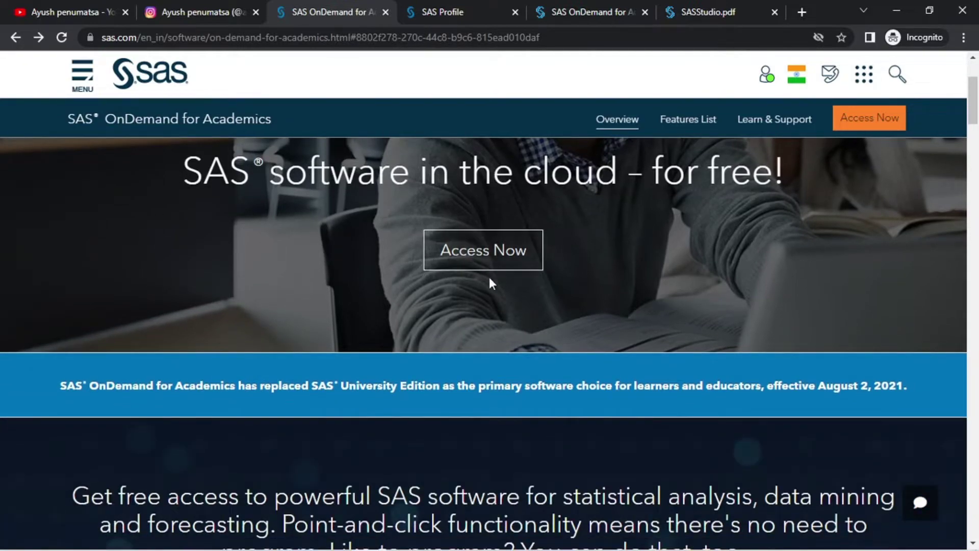
scroll(350, 367, down, 9)
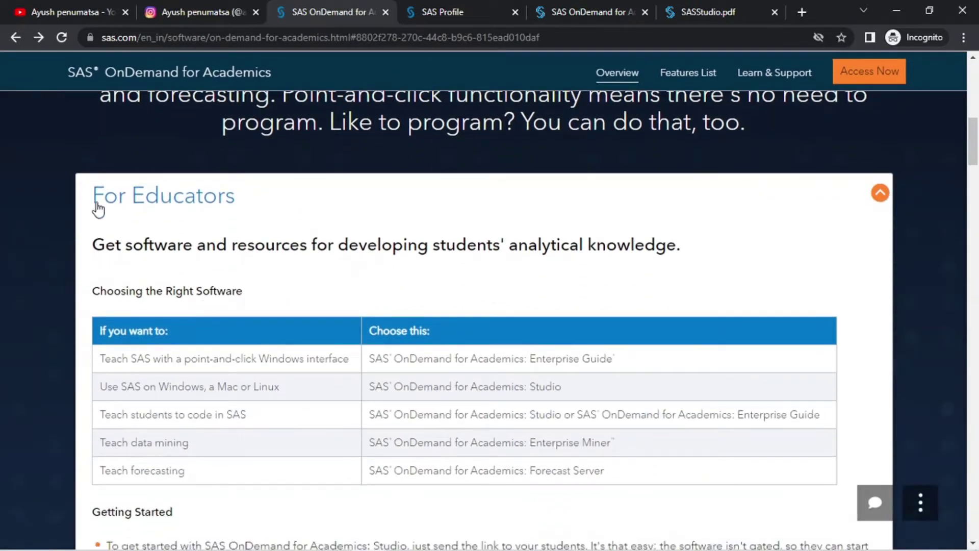
scroll(169, 306, down, 3)
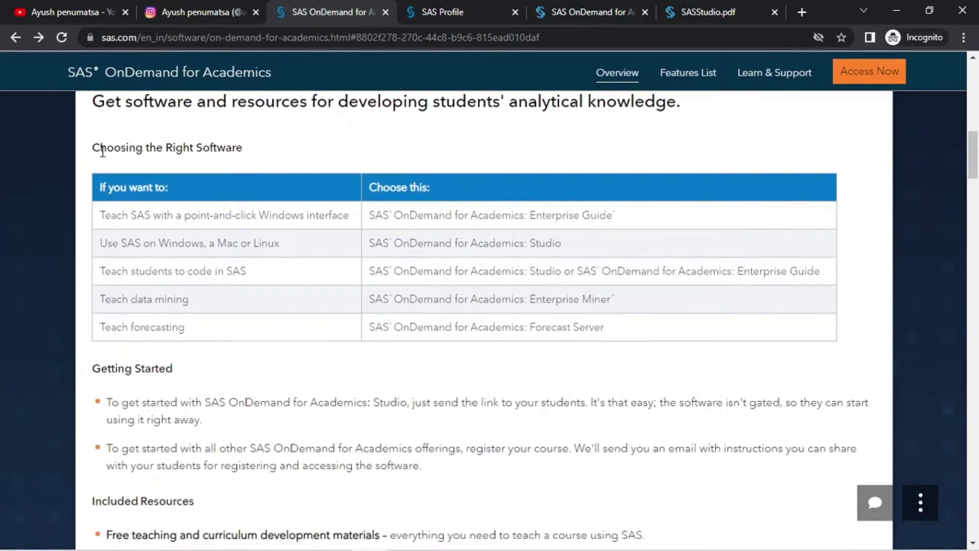
drag(103, 151, 243, 148)
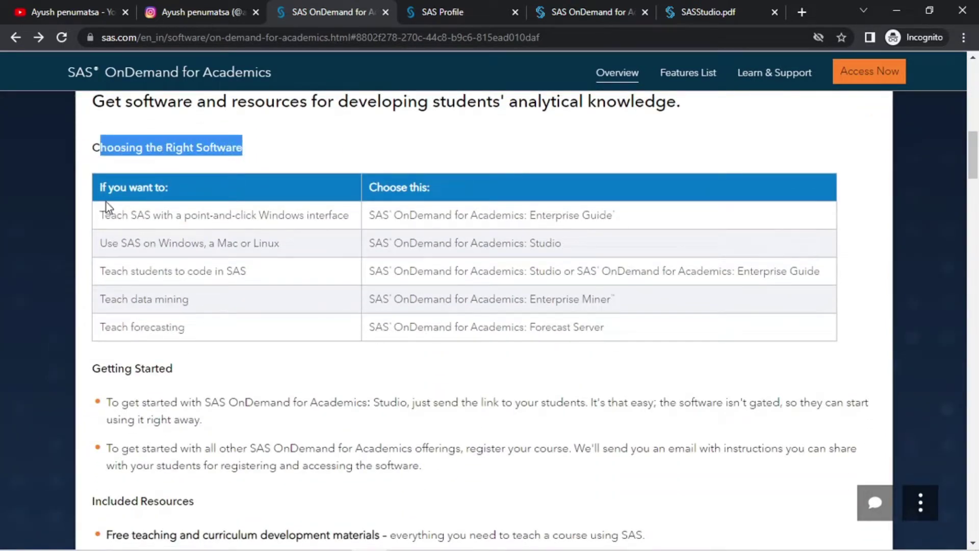
scroll(469, 366, down, 4)
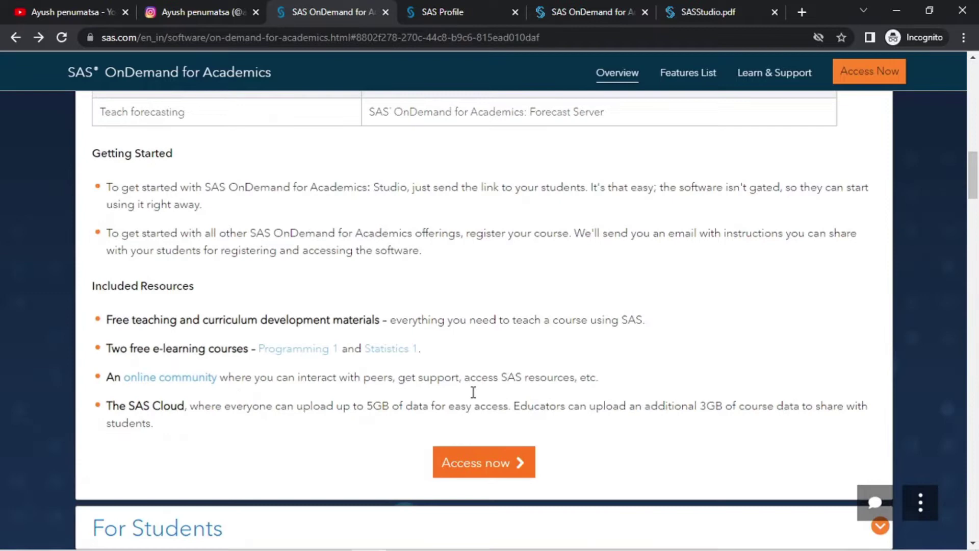
scroll(316, 346, up, 8)
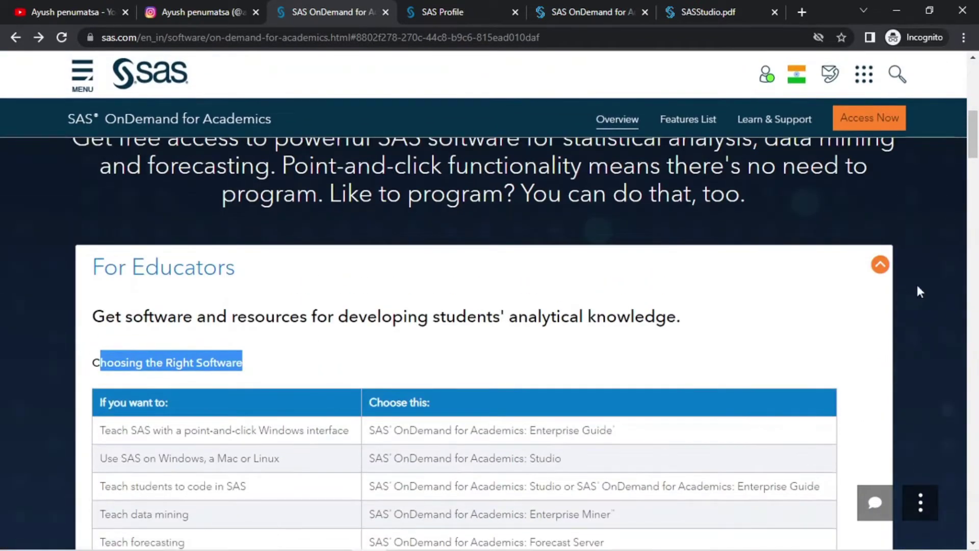
Collapse For Educators, expand For Students, and follow its 'Access now' button to sign-in
click(881, 264)
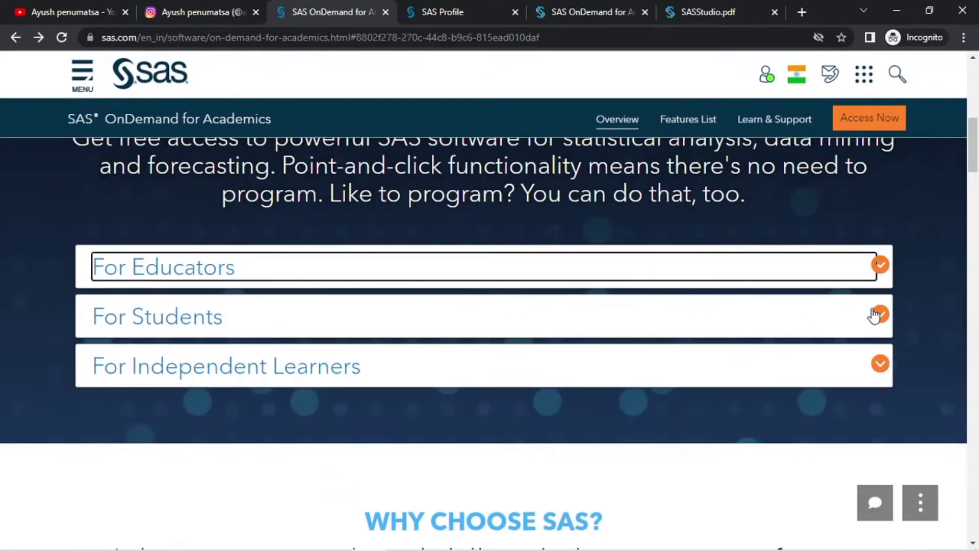
click(881, 314)
scroll(417, 375, down, 8)
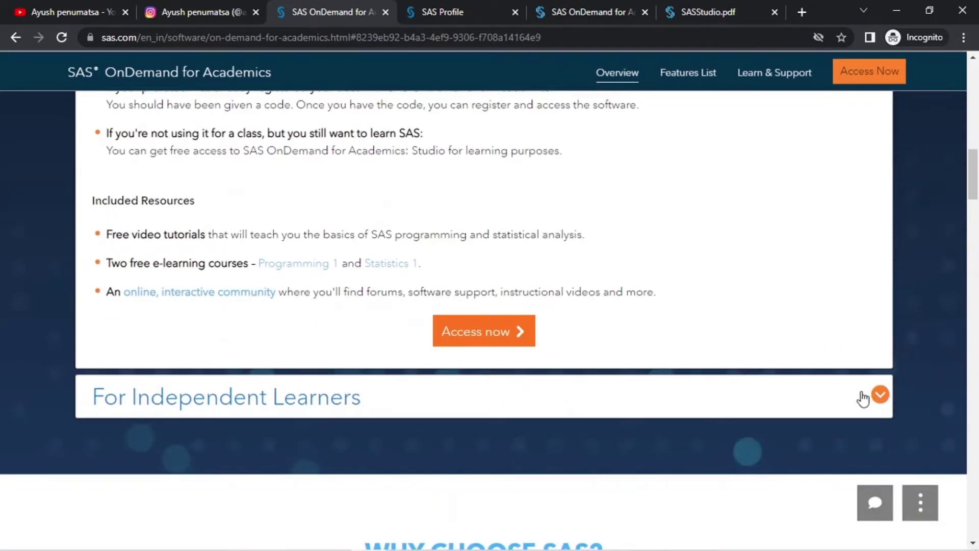
scroll(282, 317, up, 3)
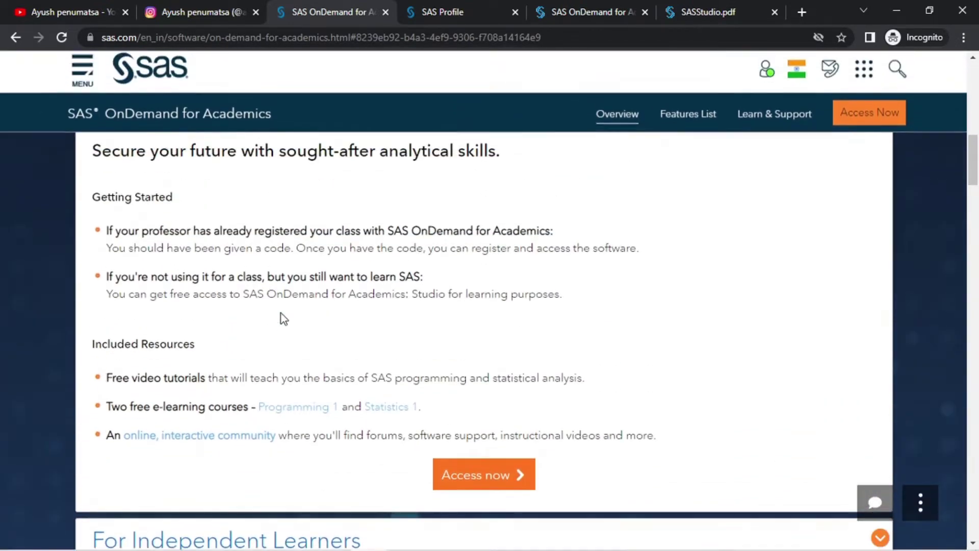
scroll(287, 320, up, 2)
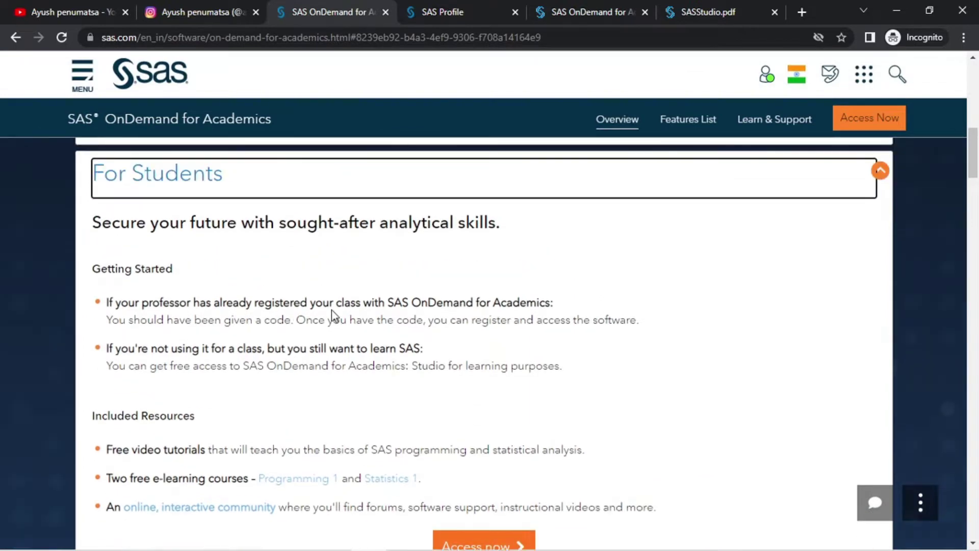
click(519, 231)
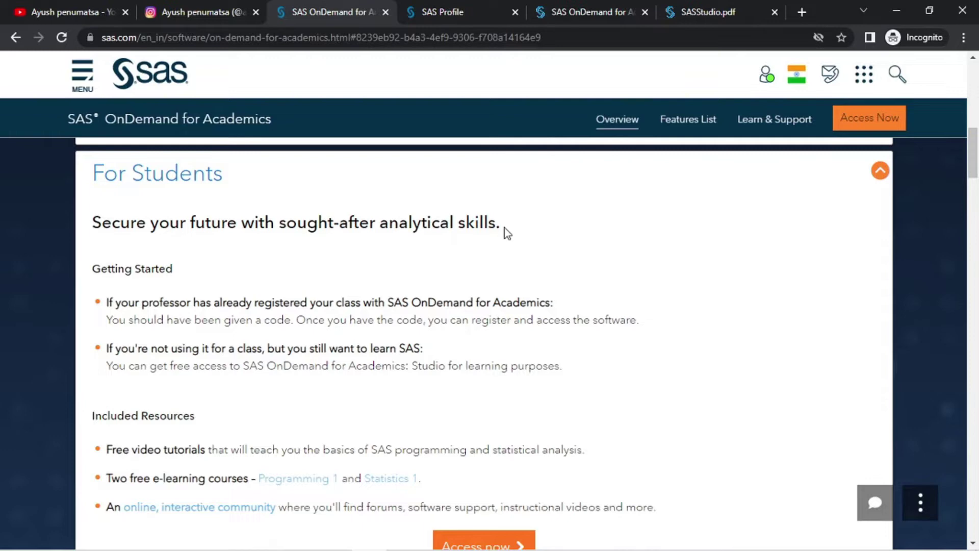
scroll(491, 259, down, 3)
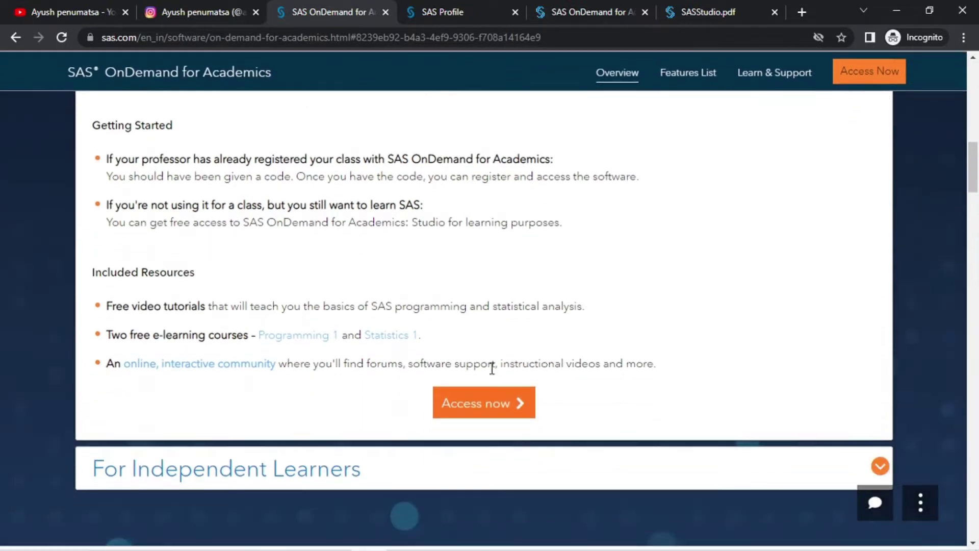
click(481, 408)
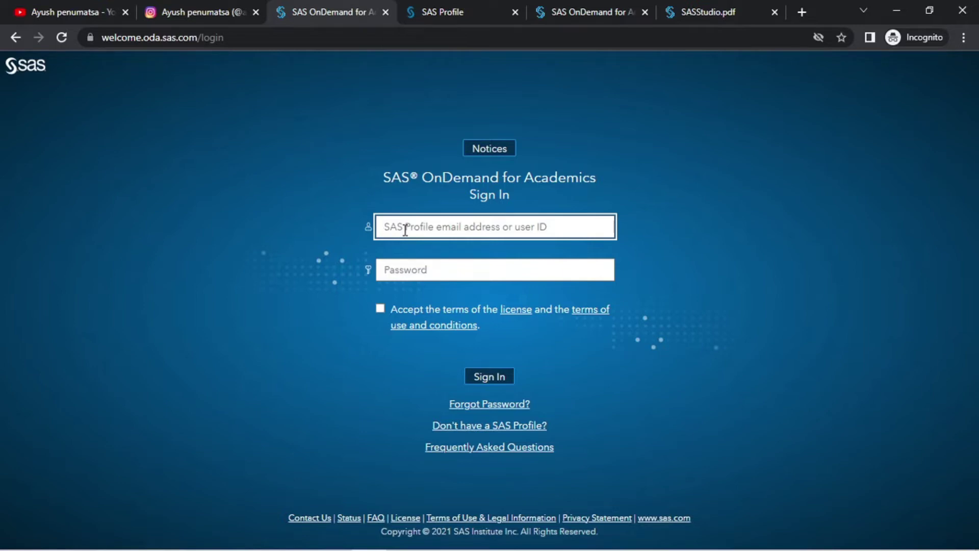
Choose 'Don't have a SAS Profile?' and then 'Create Profile' in the First Time Visitor dialog
click(479, 425)
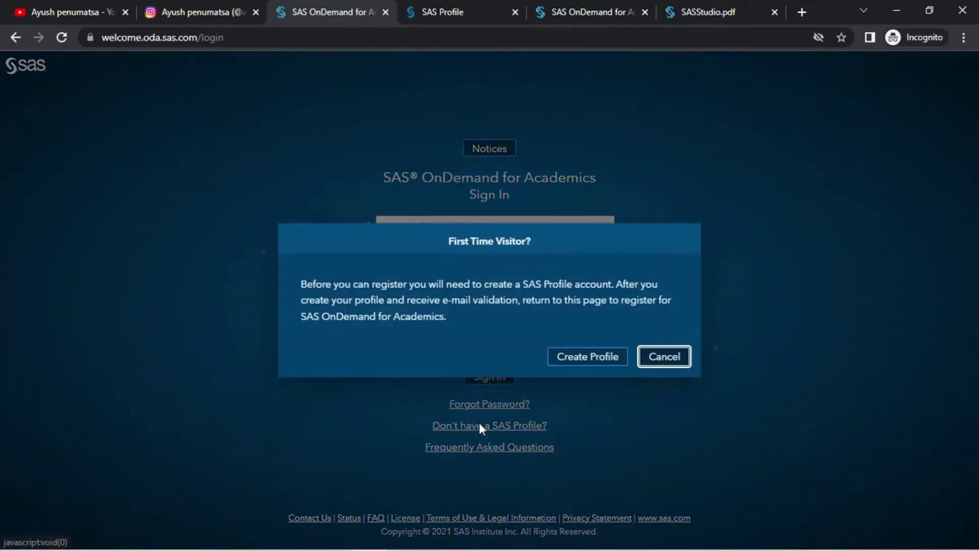
click(585, 356)
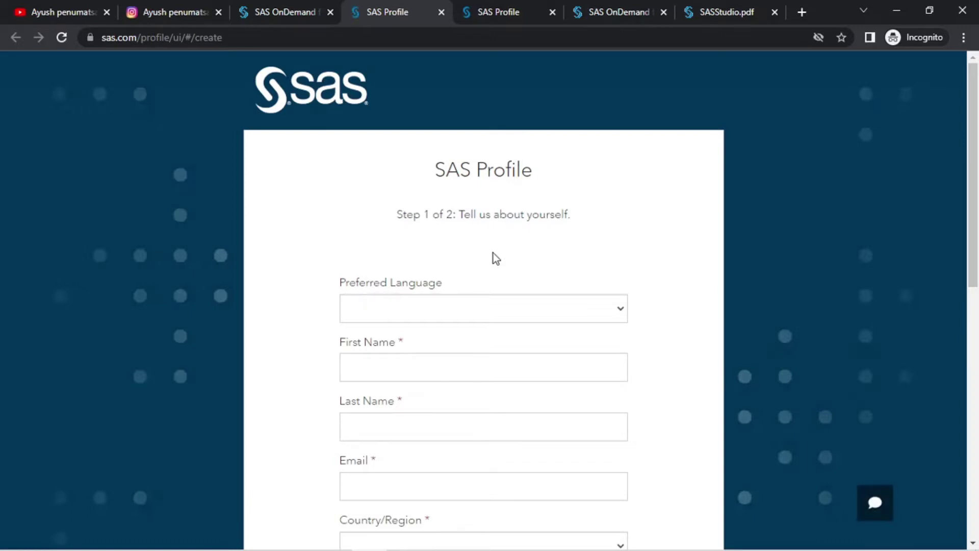
Set the profile form's preferred language to English
scroll(663, 283, down, 1)
scroll(662, 288, down, 1)
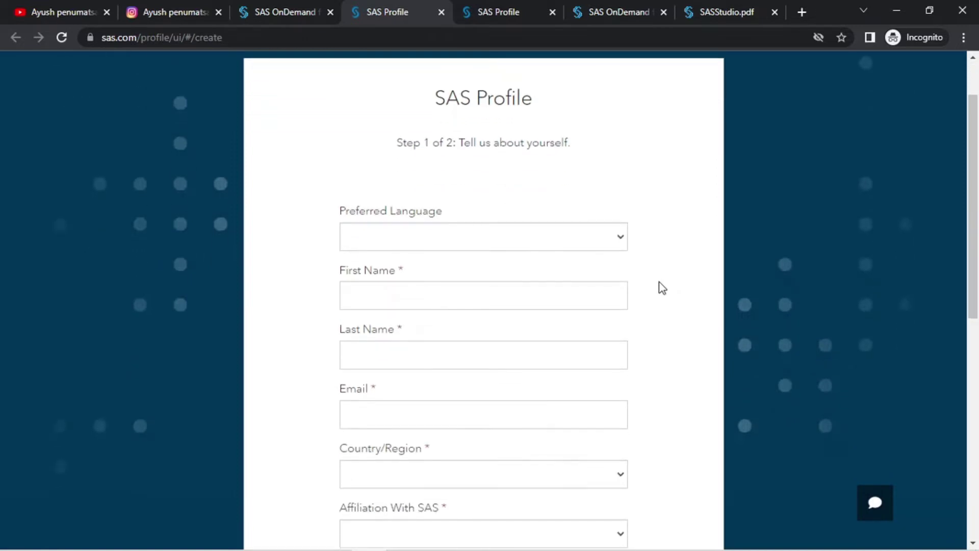
scroll(657, 286, down, 2)
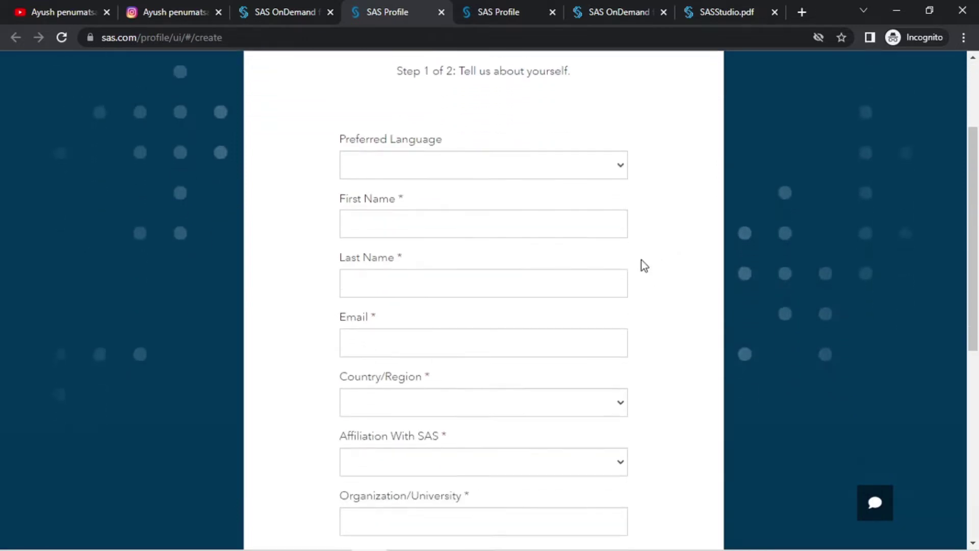
click(579, 168)
click(494, 234)
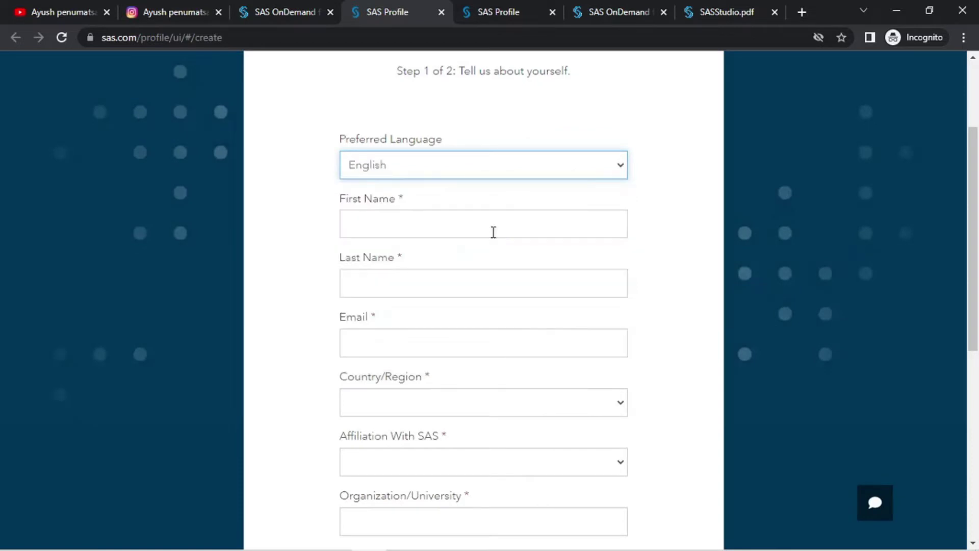
Open the country list, then choose Student as the Affiliation With SAS
scroll(432, 340, down, 2)
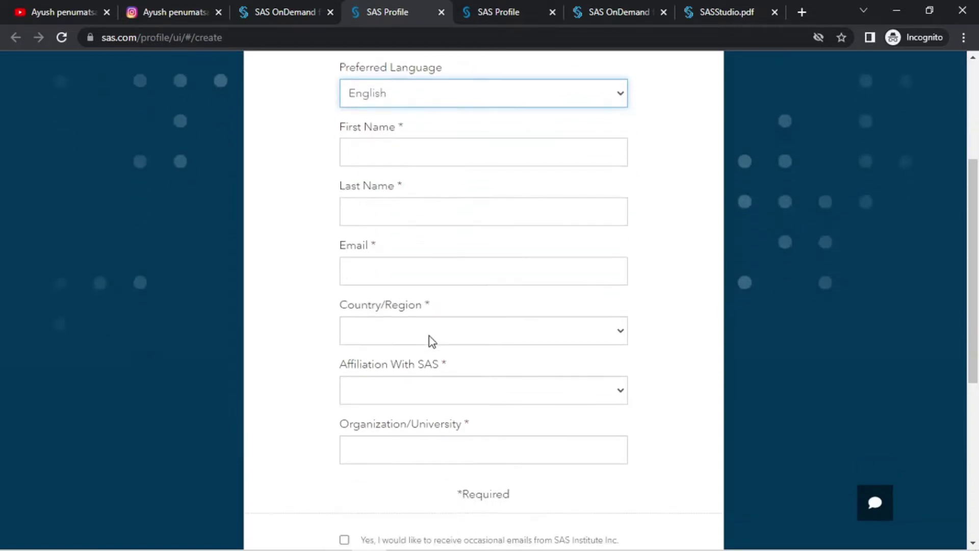
click(491, 331)
scroll(417, 218, down, 15)
scroll(415, 225, down, 8)
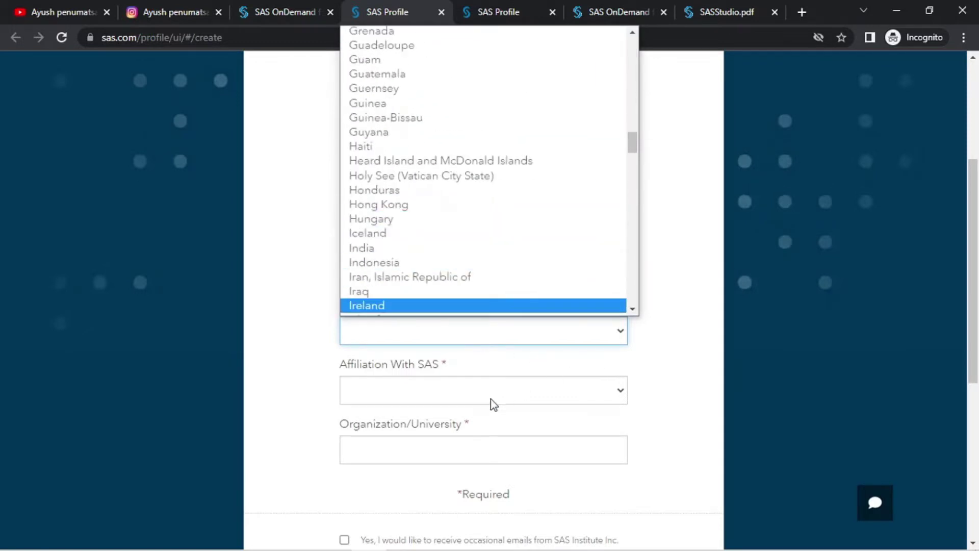
click(435, 390)
click(369, 470)
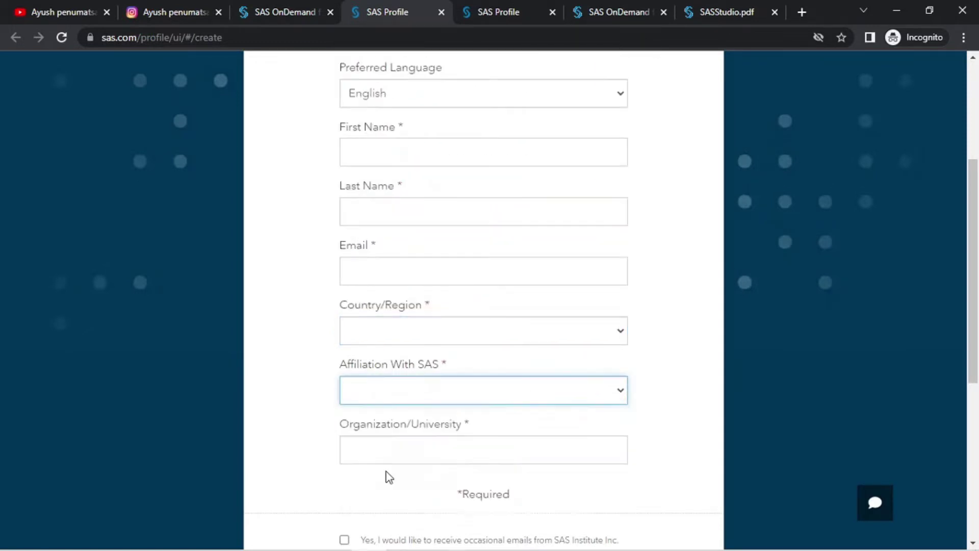
Look over the SAS Expertise Level choices and enter the Organization/University field
scroll(449, 408, down, 3)
click(415, 308)
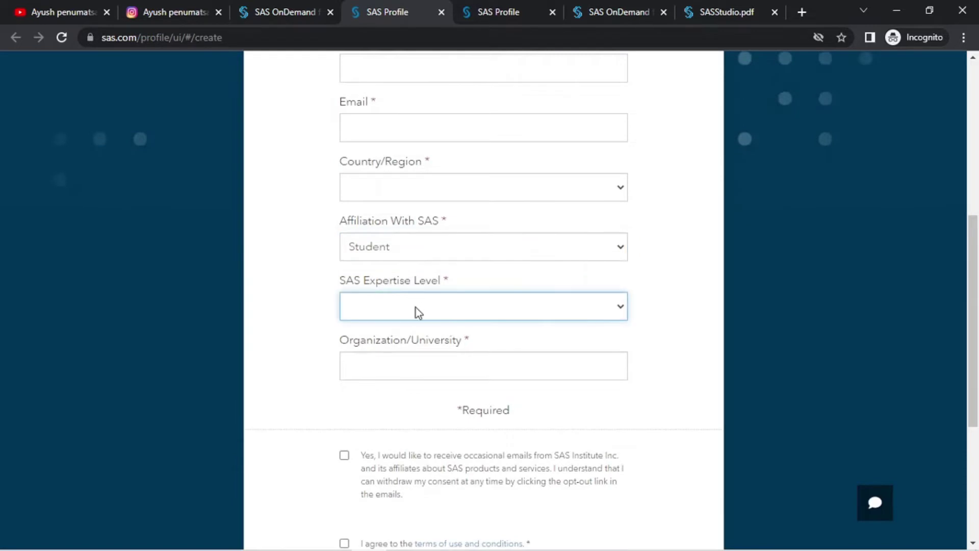
click(515, 306)
click(414, 358)
scroll(347, 381, down, 2)
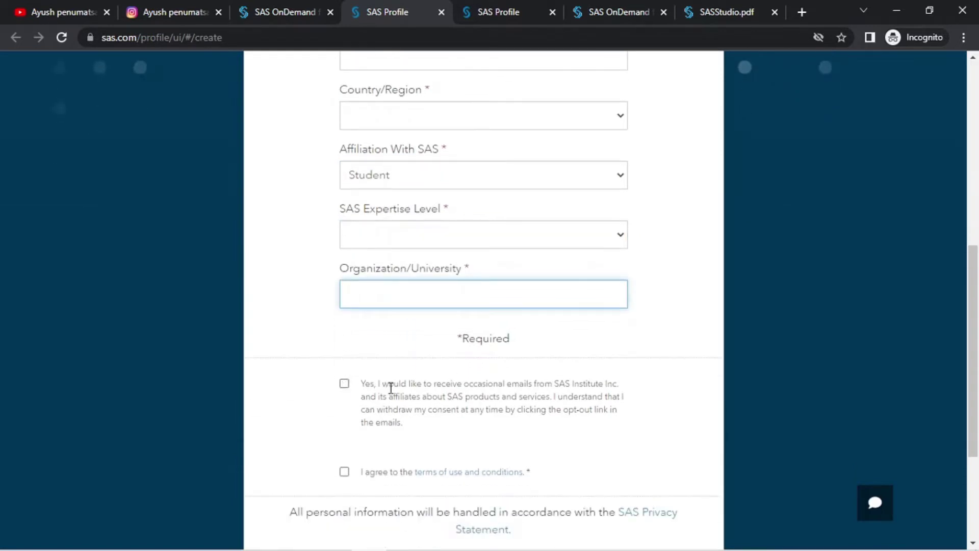
scroll(343, 384, down, 3)
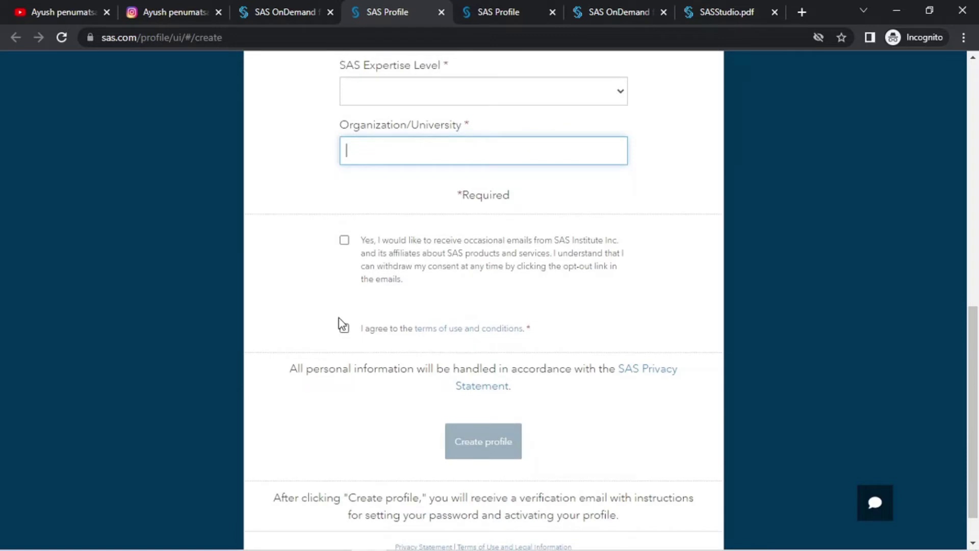
scroll(325, 399, up, 4)
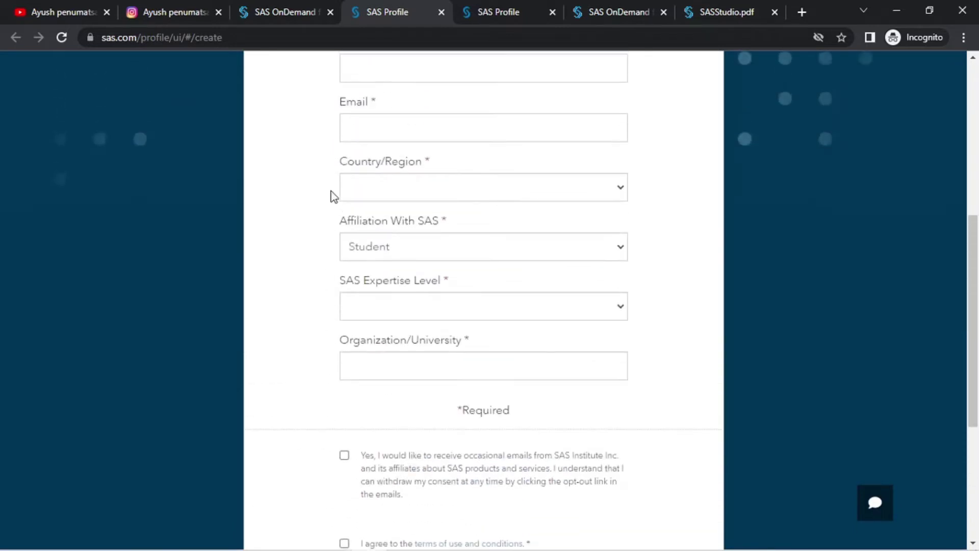
scroll(367, 225, up, 1)
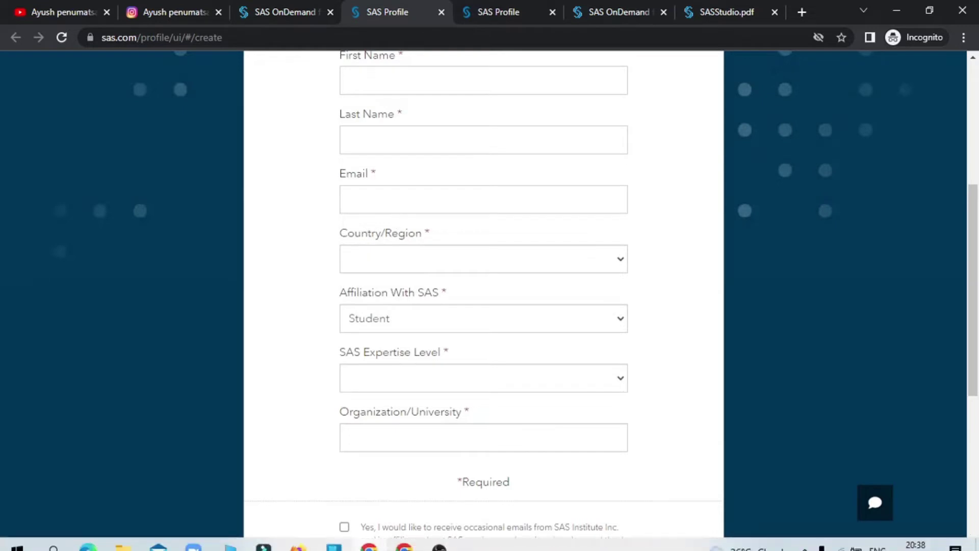
Highlight the 'Please activate your SAS Profile' email subject in Gmail, then return to the thank-you tab
click(404, 545)
drag(236, 178, 455, 184)
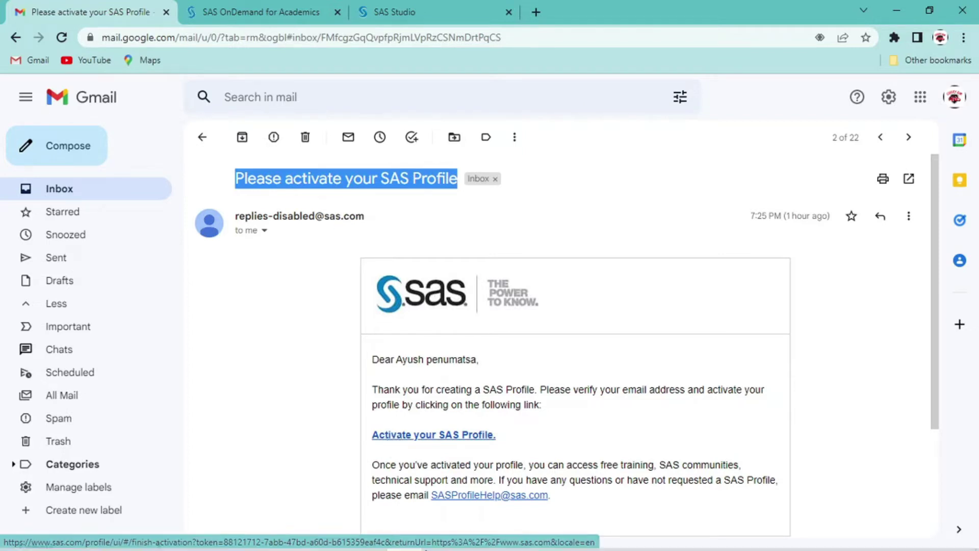
click(378, 537)
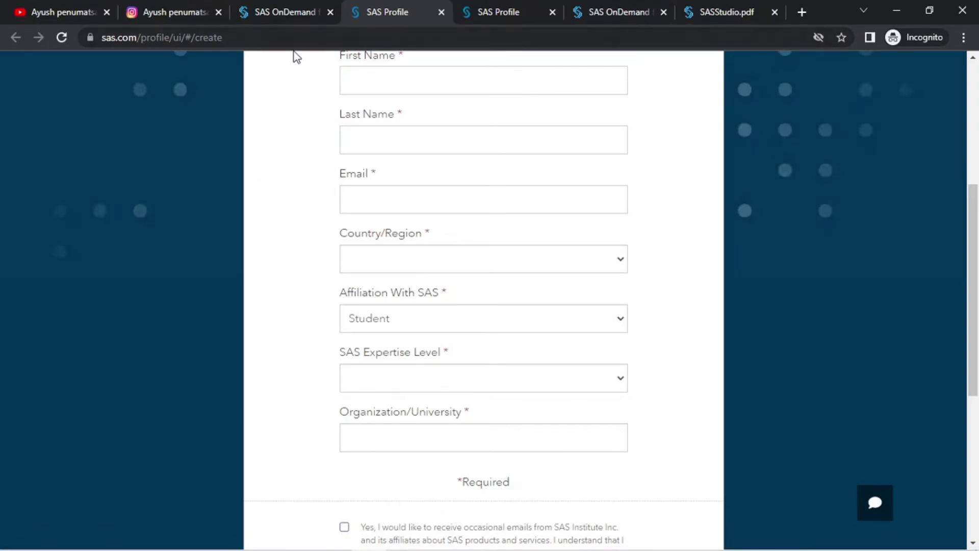
click(264, 15)
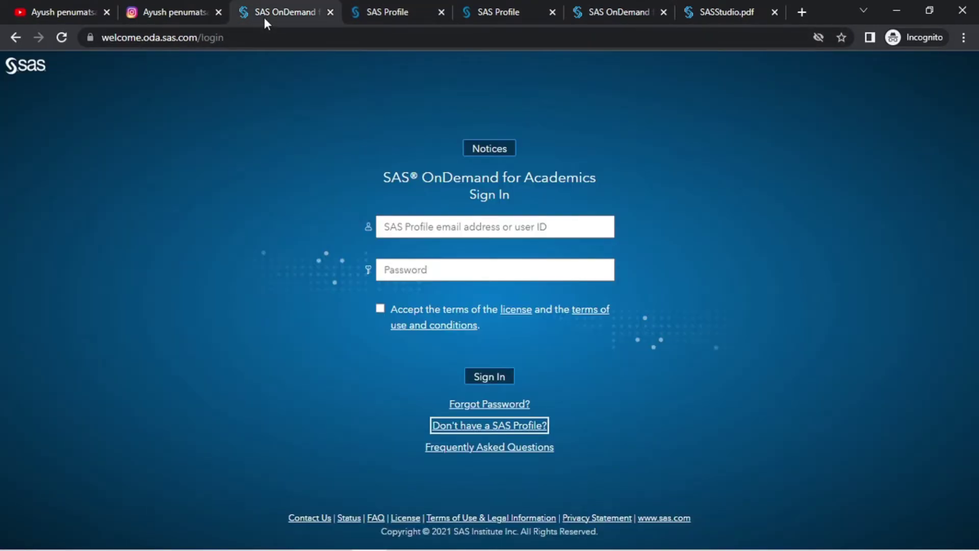
click(487, 10)
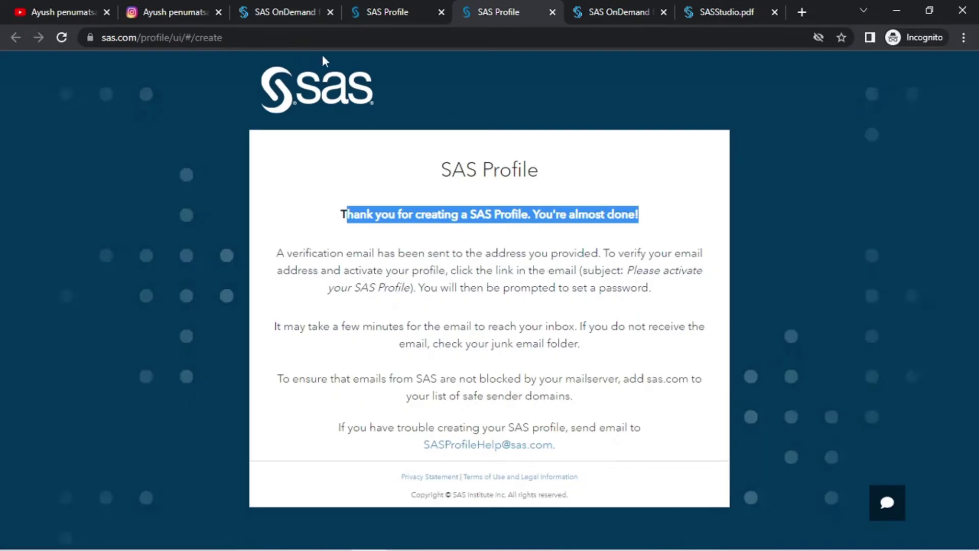
Highlight the thank-you heading, verification-email note and 'You're almost done!', then open the support page
click(337, 214)
drag(337, 214, 634, 208)
drag(330, 253, 598, 254)
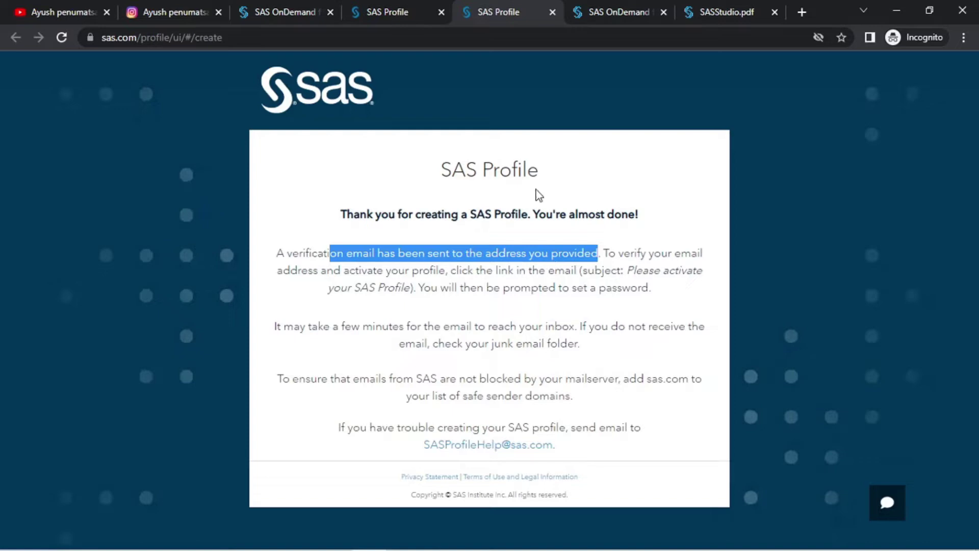
drag(528, 217, 647, 232)
click(646, 232)
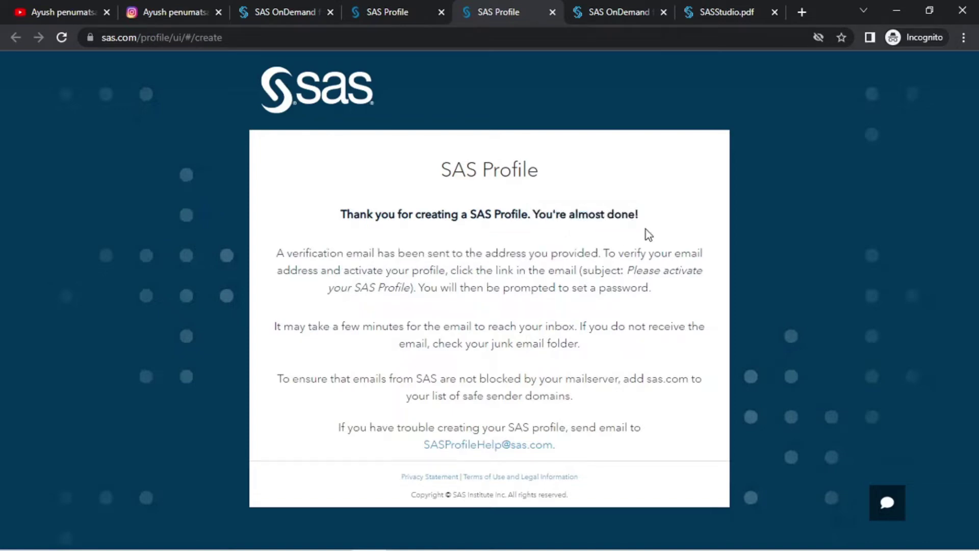
click(604, 6)
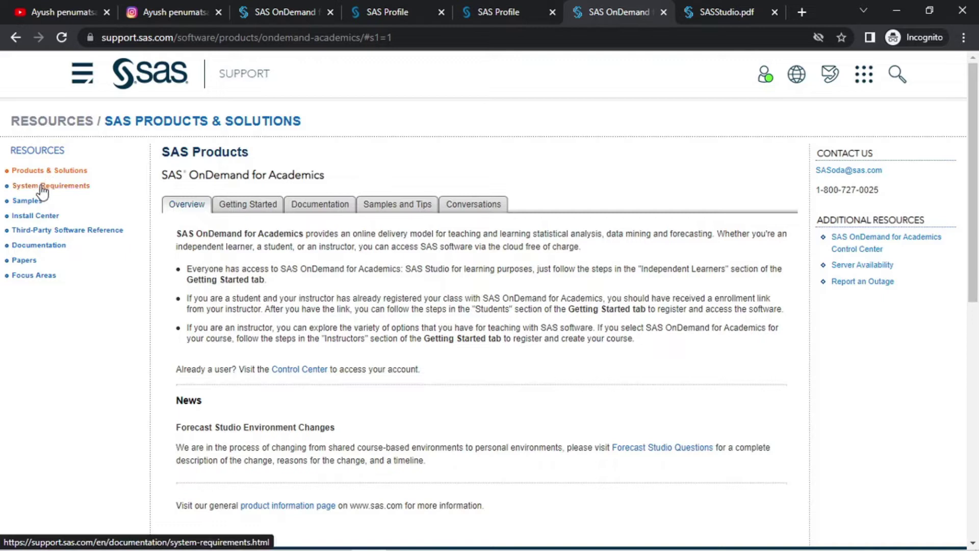
Show the Getting Started learning paths and scroll through them
scroll(298, 339, down, 1)
scroll(295, 339, up, 1)
click(234, 210)
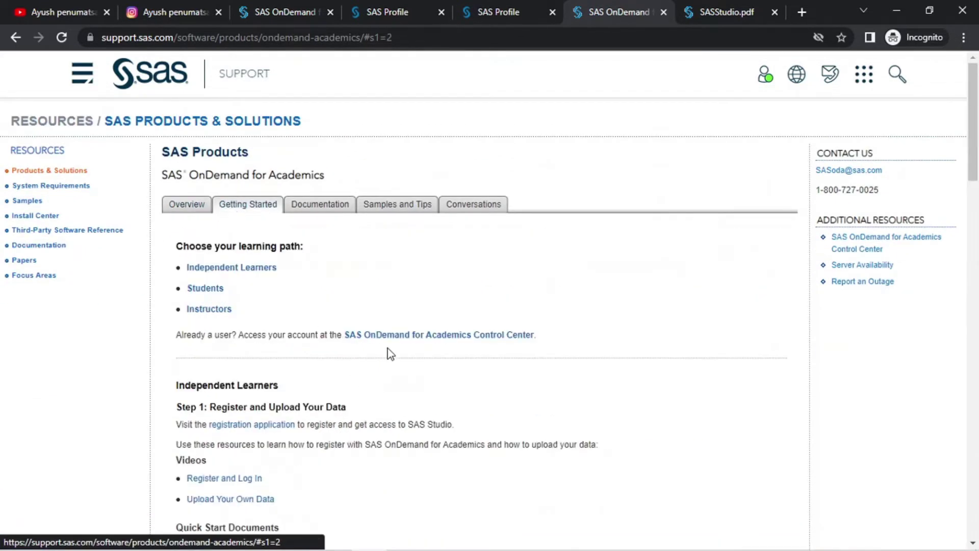
scroll(384, 378, down, 3)
drag(178, 242, 278, 243)
scroll(255, 313, down, 12)
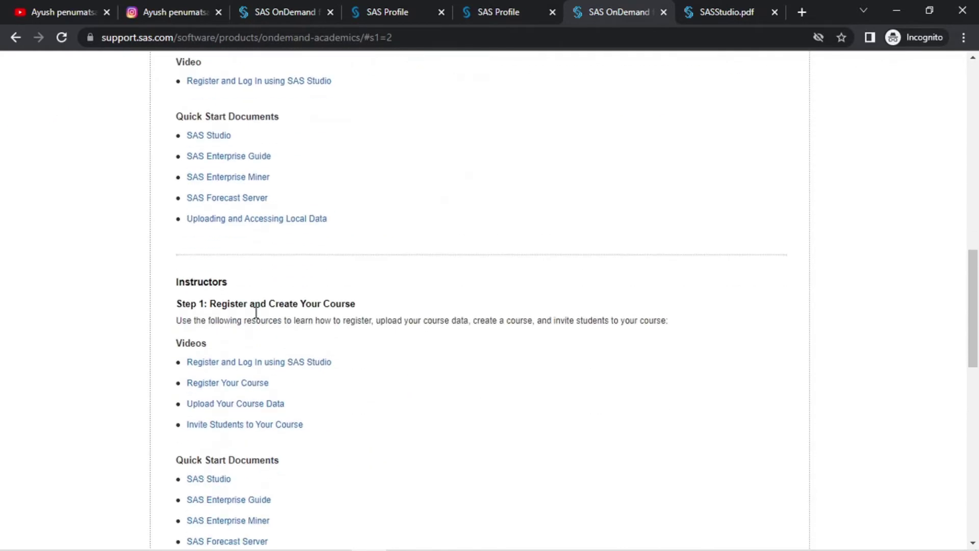
Highlight the Students heading and course information steps, then move to the SASStudio.pdf guide
scroll(255, 312, up, 3)
scroll(212, 206, up, 3)
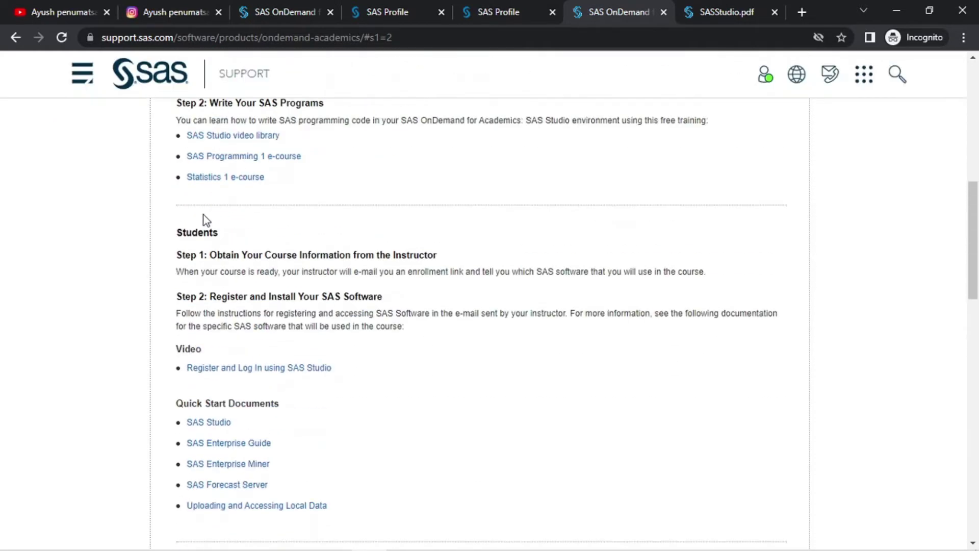
double_click(180, 232)
drag(290, 255, 427, 342)
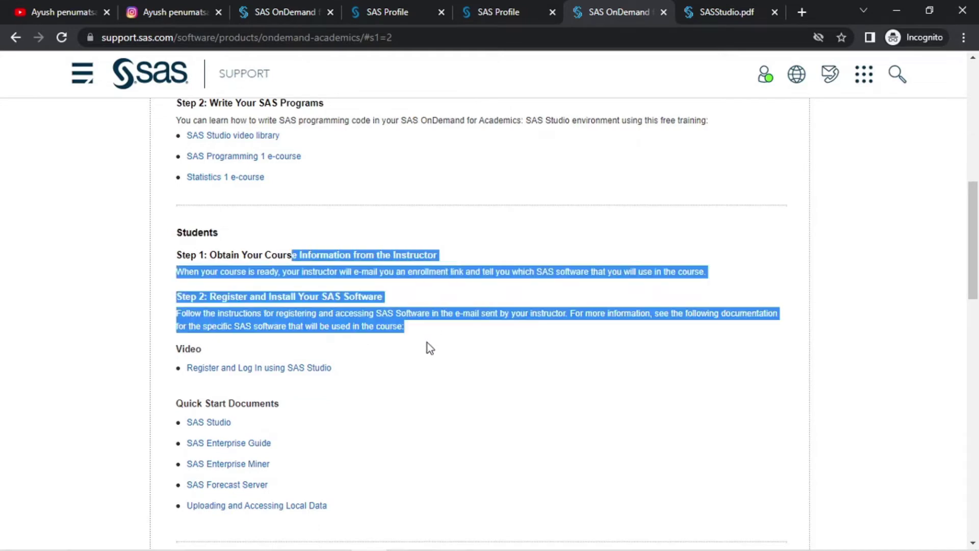
click(392, 326)
scroll(390, 334, up, 10)
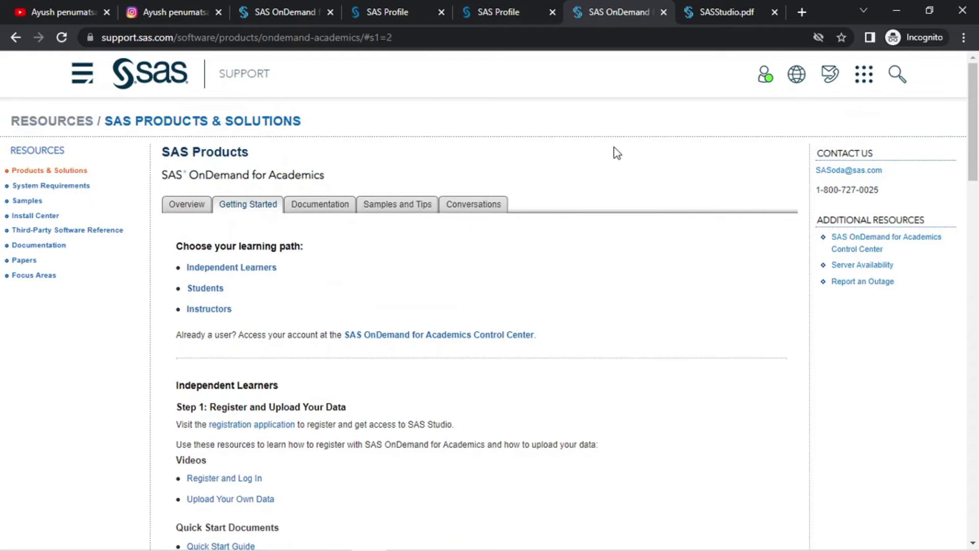
scroll(448, 418, down, 4)
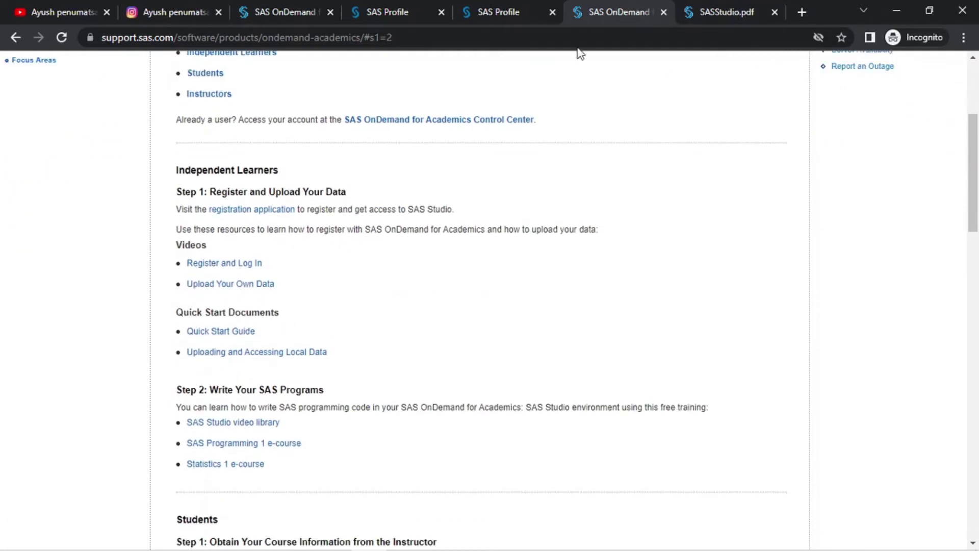
click(719, 15)
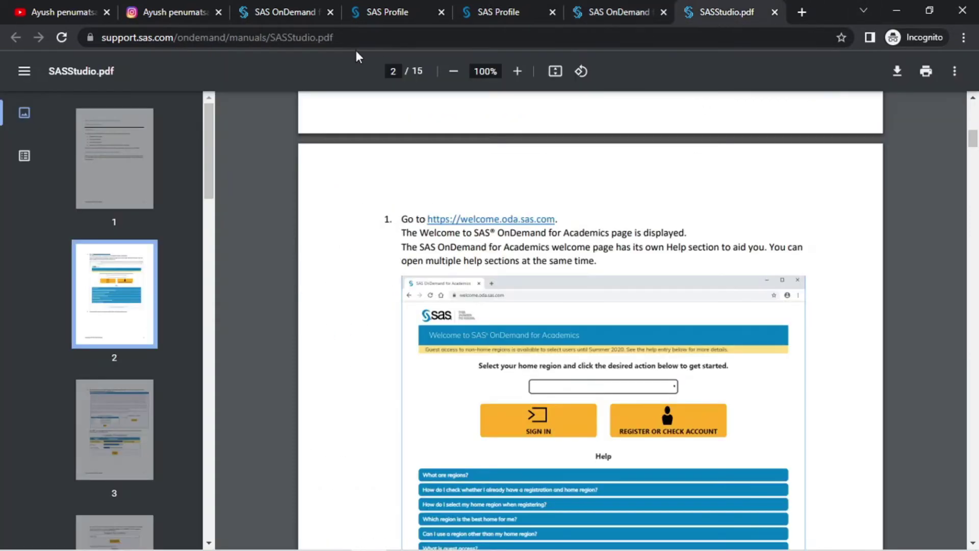
scroll(430, 246, up, 12)
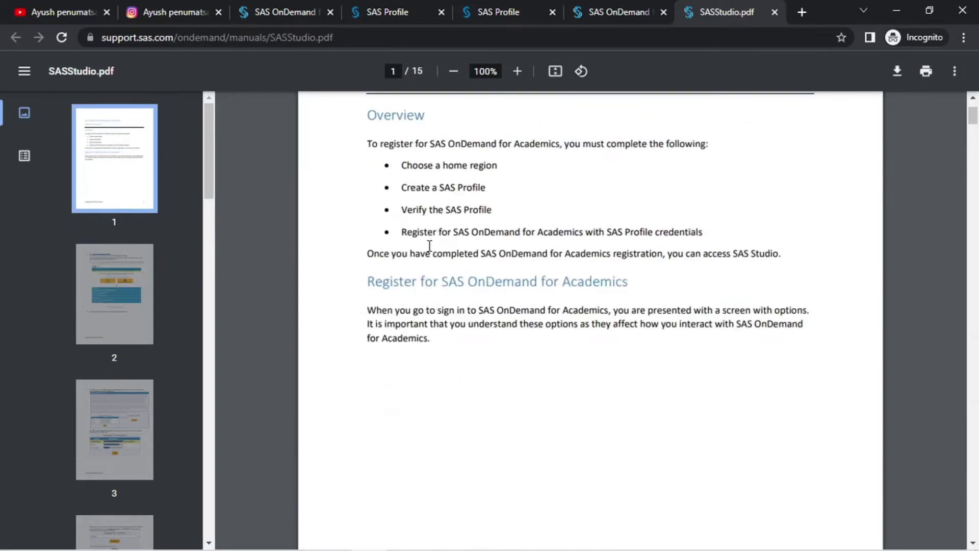
scroll(420, 235, down, 8)
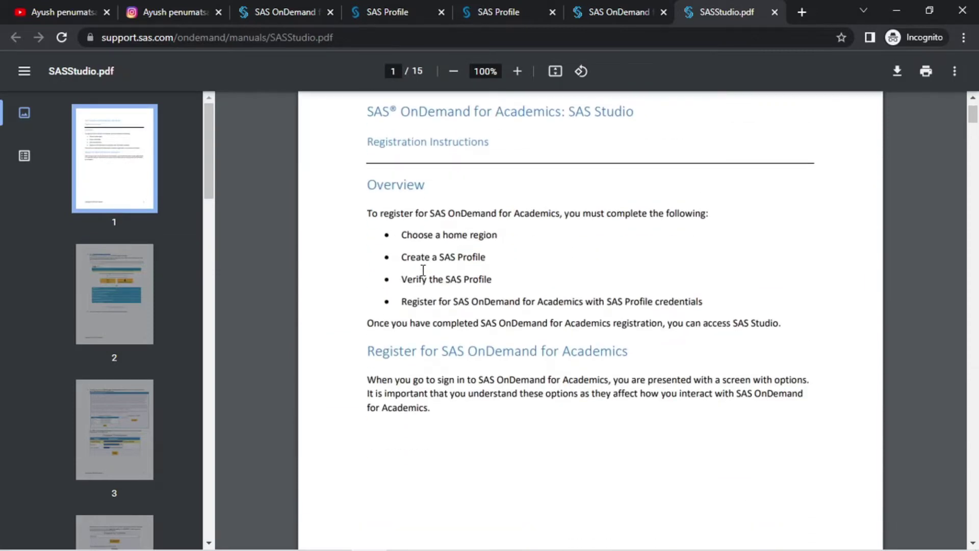
scroll(433, 326, down, 4)
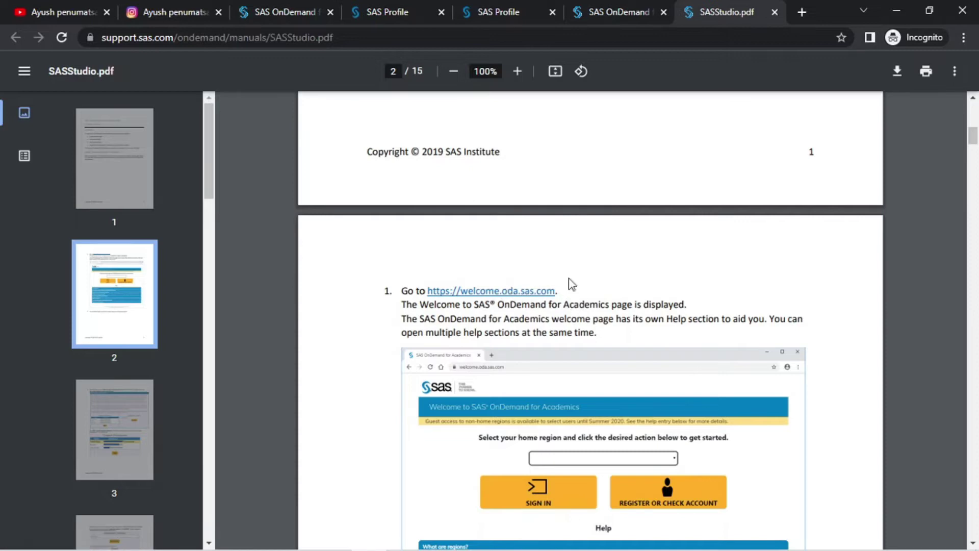
Return to the SAS OnDemand sign-in page and try its email field, dismissing the saved suggestions
click(476, 6)
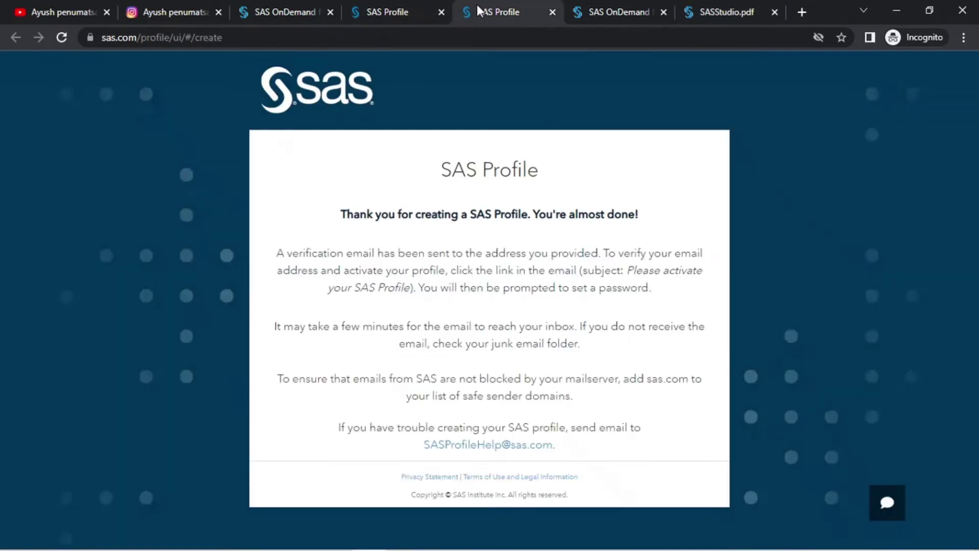
click(381, 10)
scroll(502, 392, up, 5)
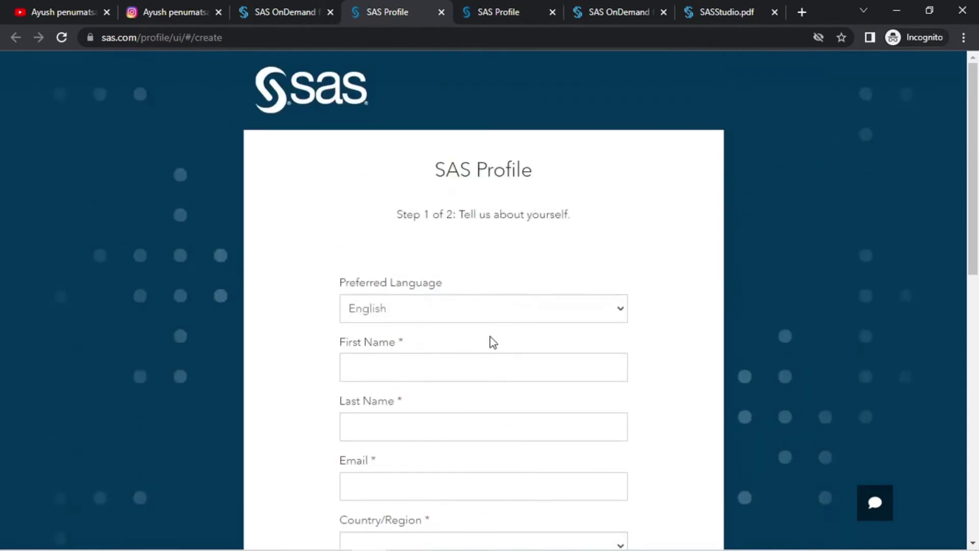
click(280, 10)
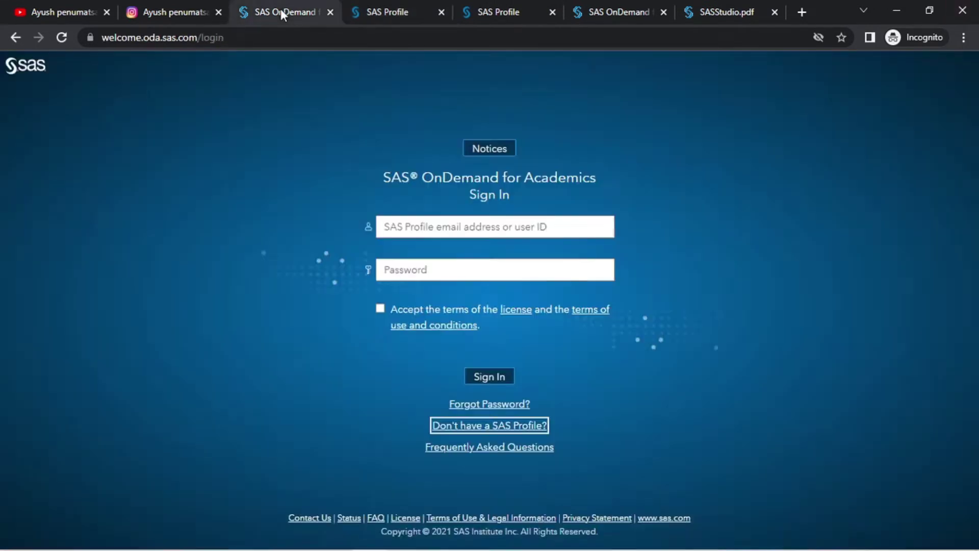
click(451, 227)
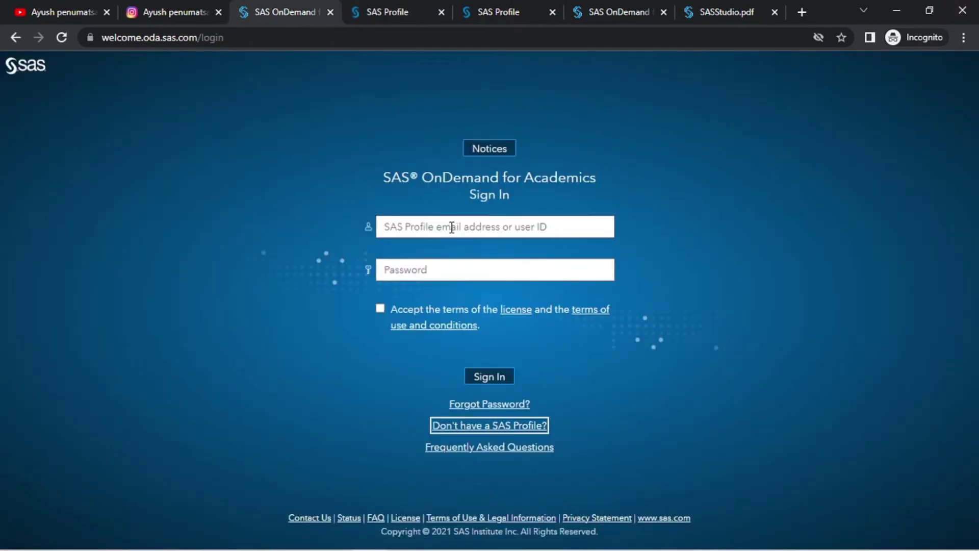
click(346, 333)
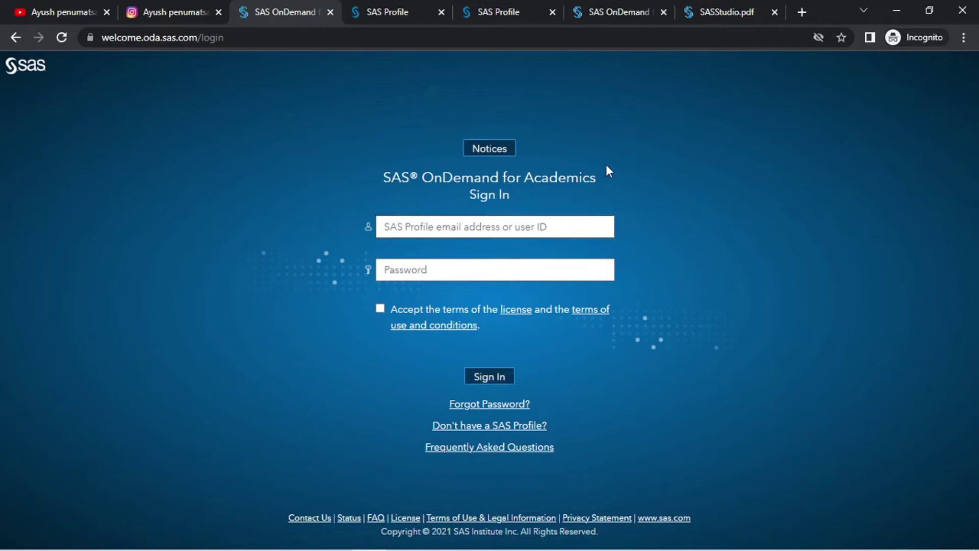
click(708, 7)
Scroll the SASStudio.pdf guide to page 4, highlighting 'Which region is the best home for me?'
scroll(449, 454, down, 5)
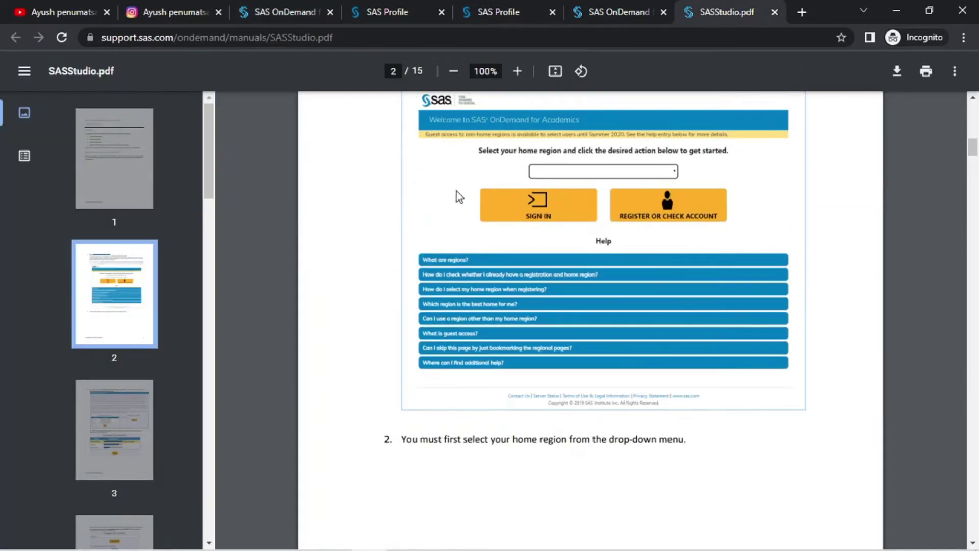
scroll(461, 469, down, 7)
scroll(454, 434, down, 5)
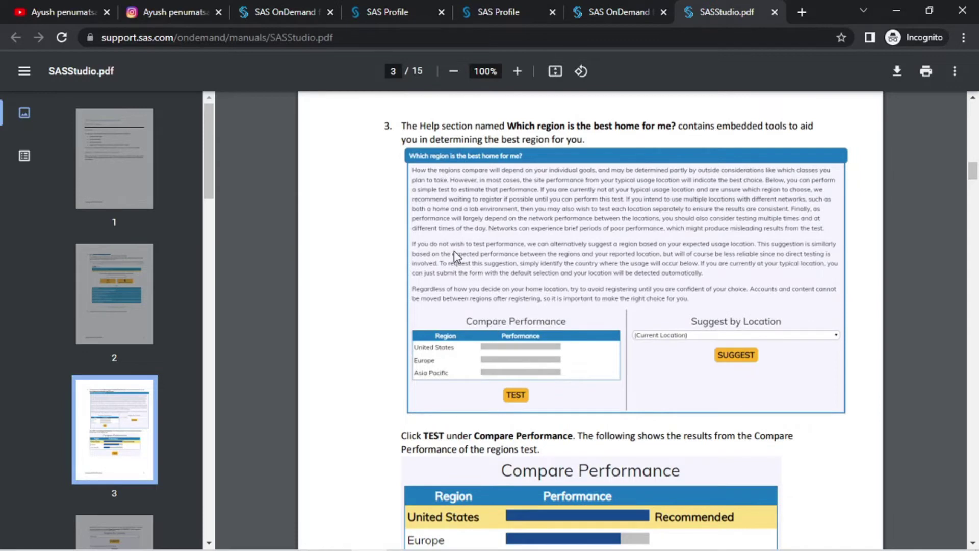
drag(446, 125, 621, 135)
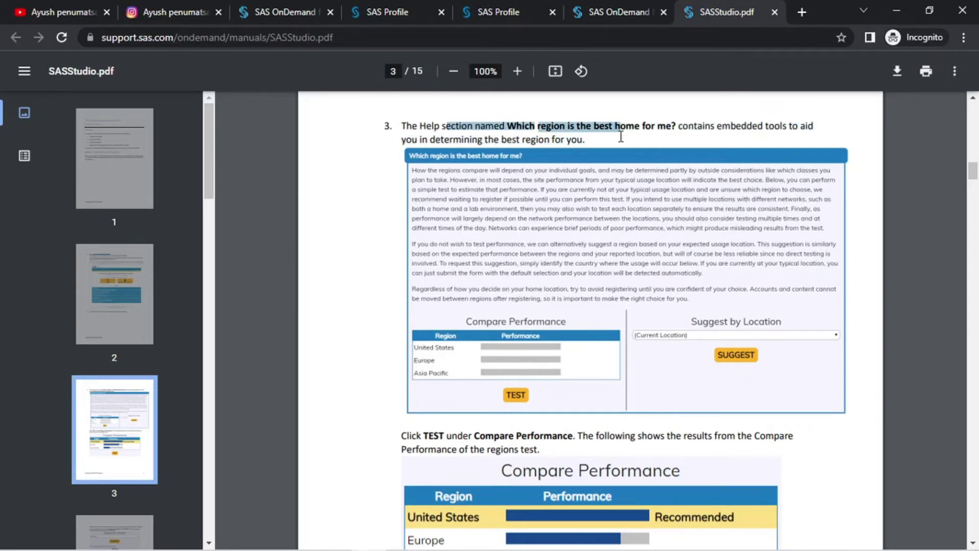
scroll(587, 414, down, 3)
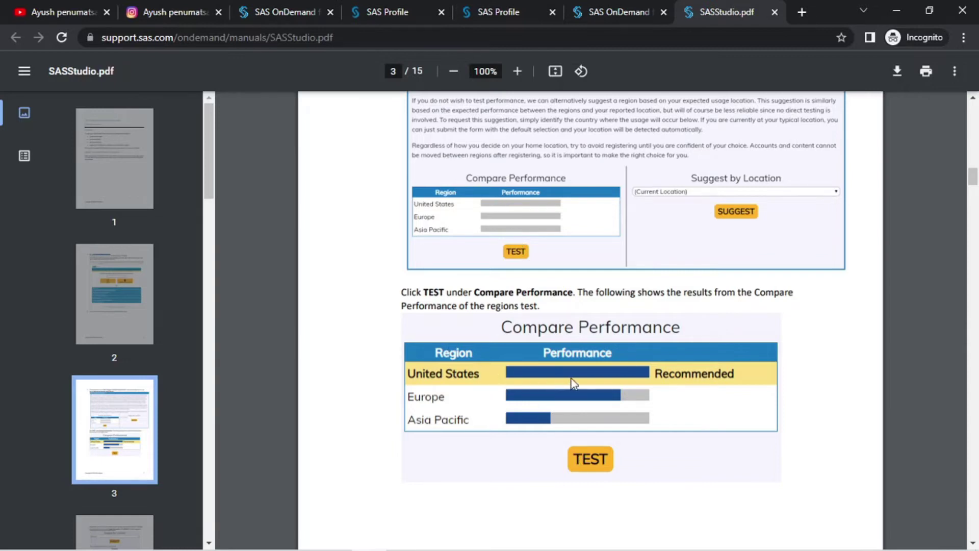
scroll(572, 384, down, 3)
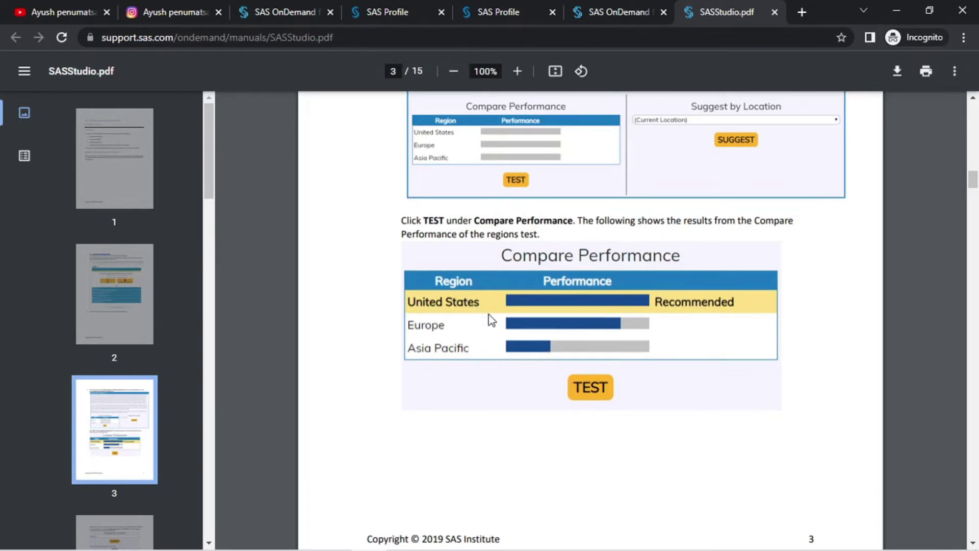
scroll(494, 324, down, 18)
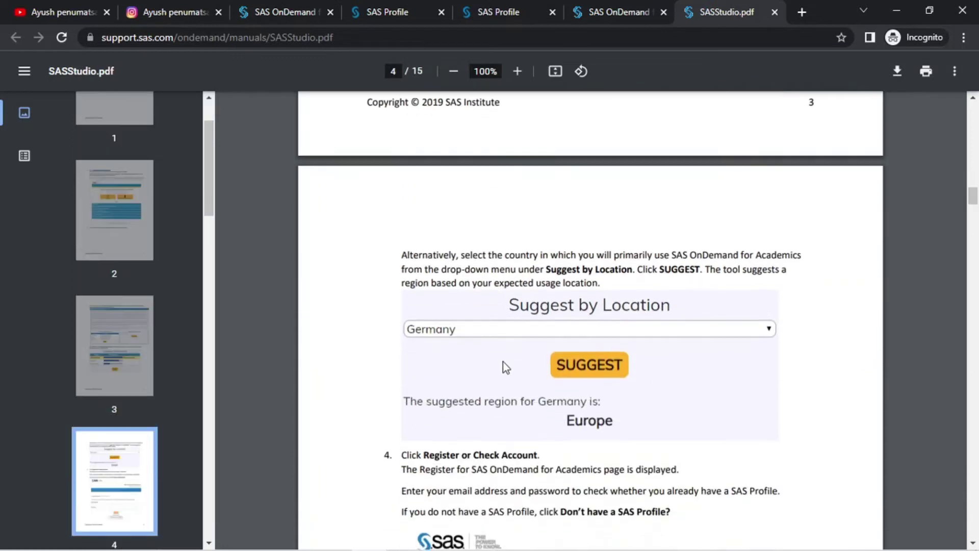
scroll(503, 363, down, 2)
scroll(516, 325, down, 10)
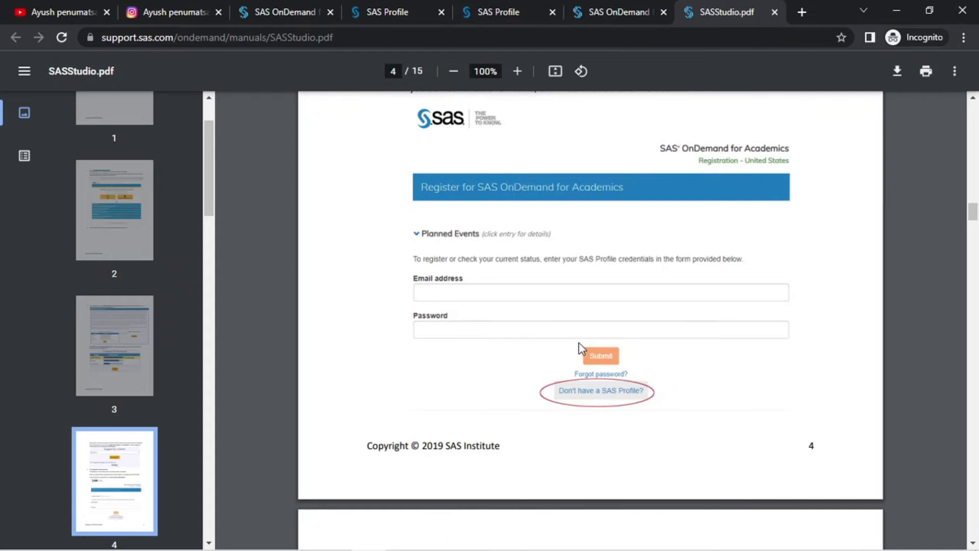
In Gmail, open the SAS OnDemand for Academics welcome e-mail from the inbox
mouse_move(439, 548)
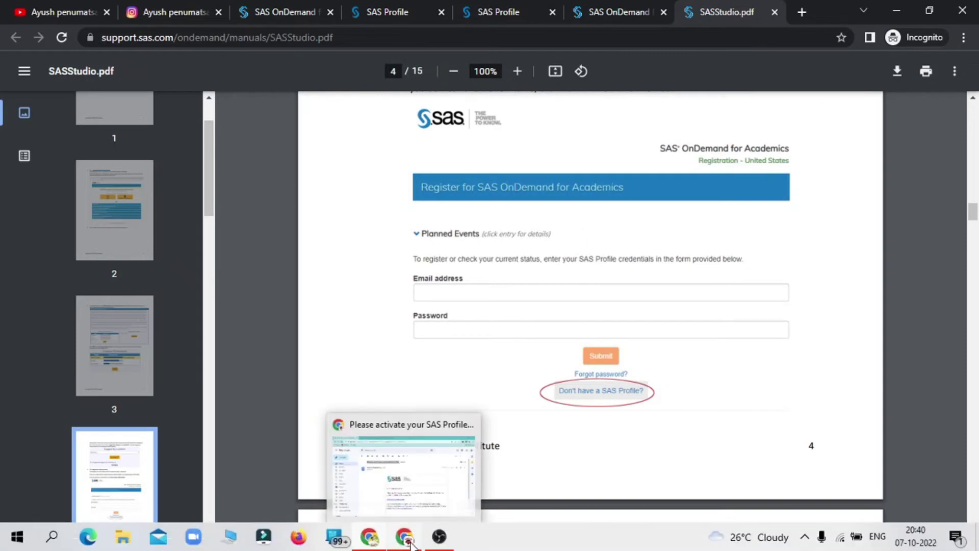
click(403, 489)
click(202, 138)
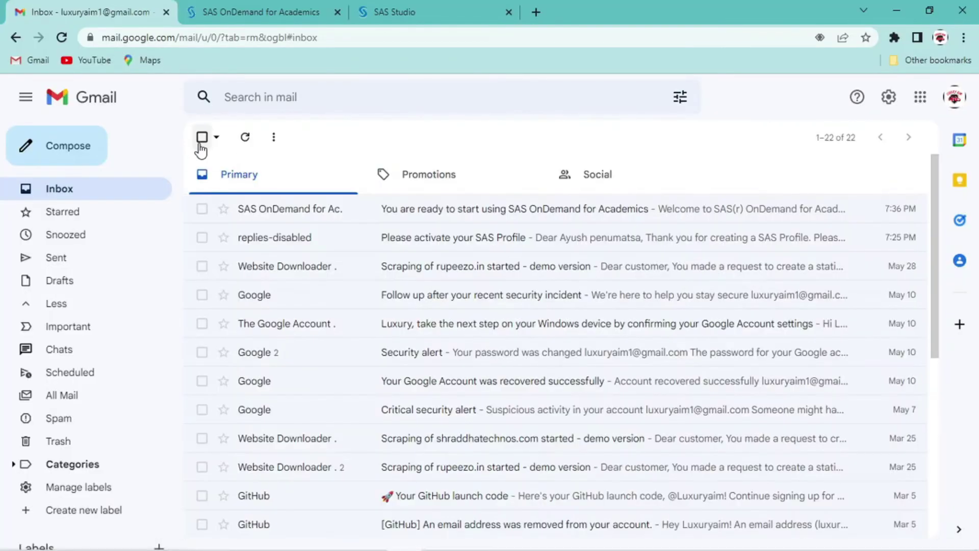
click(411, 211)
Read the sign-in sentence and user ID line, then return to the SAS OnDemand dashboard
drag(262, 304, 410, 306)
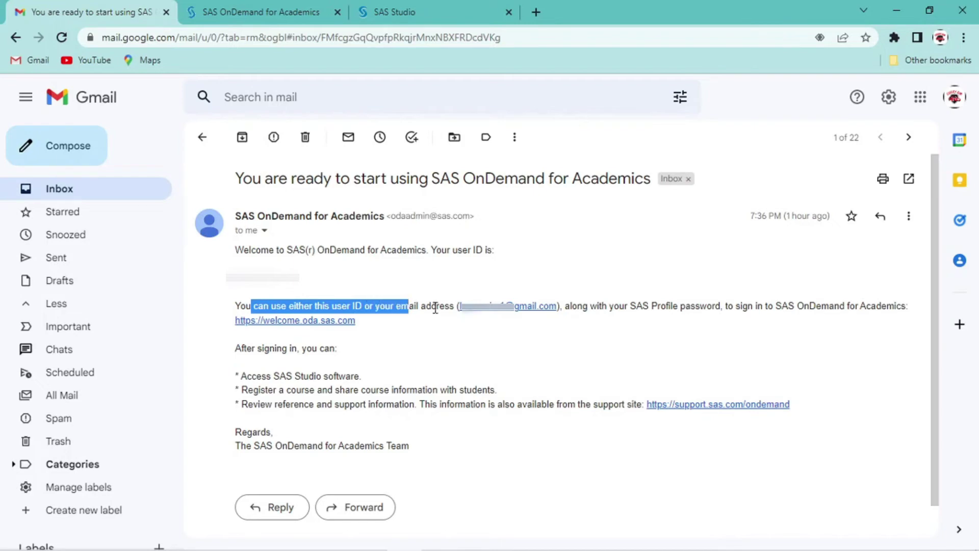
click(655, 306)
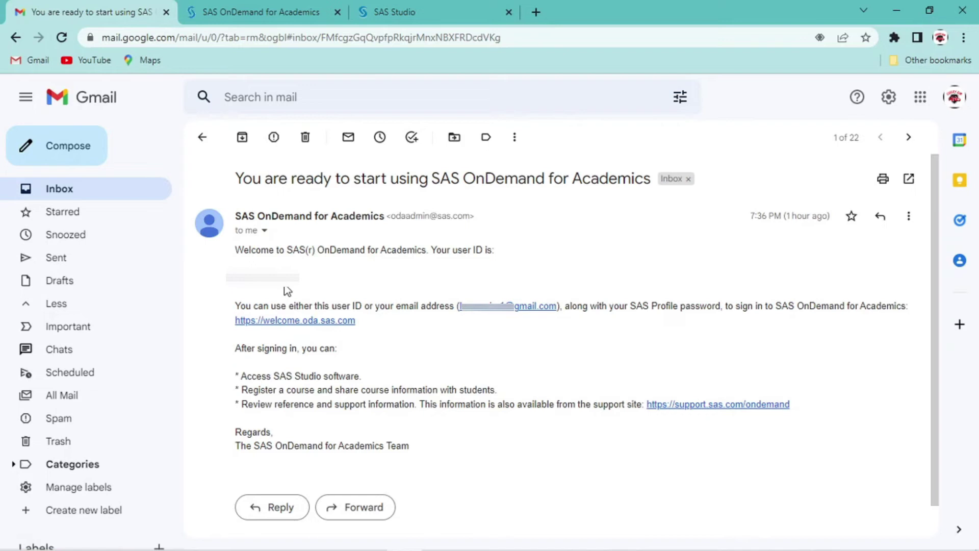
double_click(238, 284)
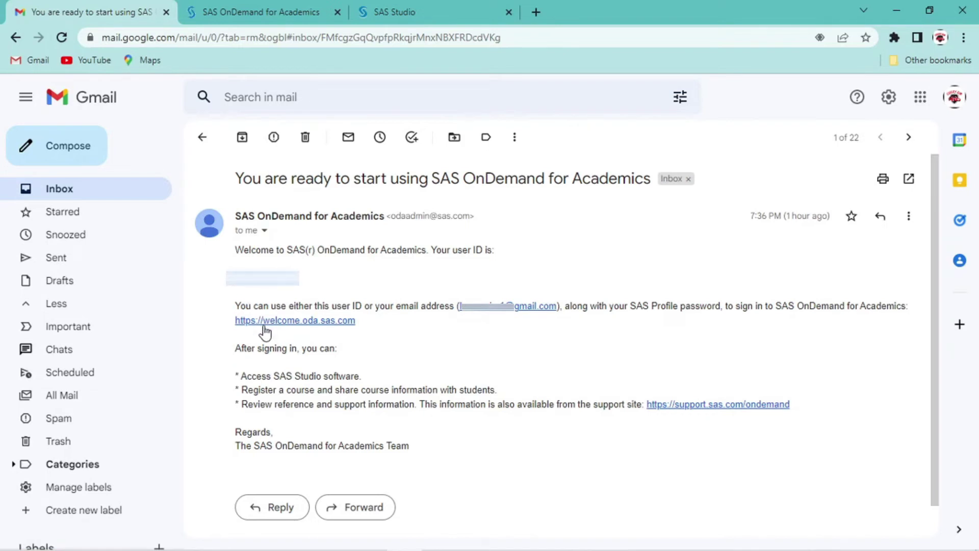
click(379, 350)
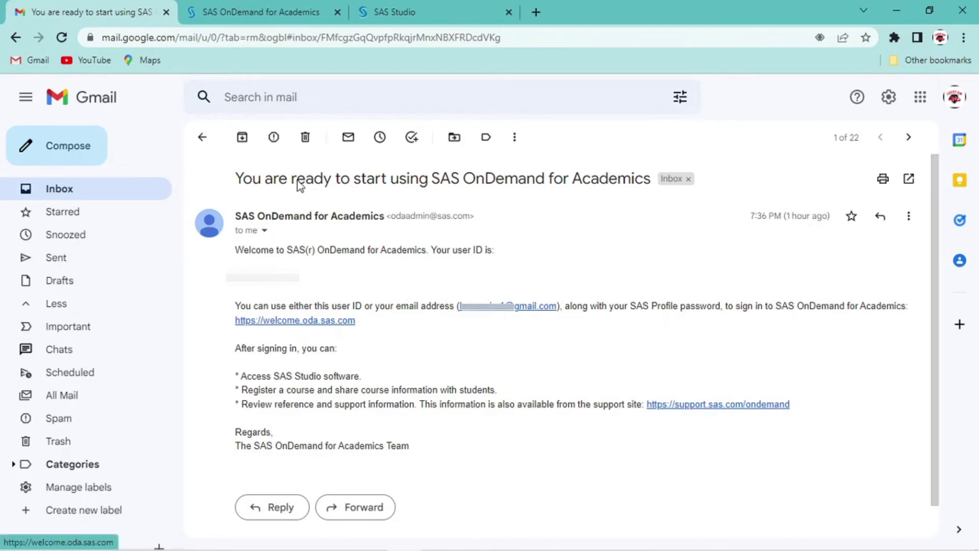
click(219, 9)
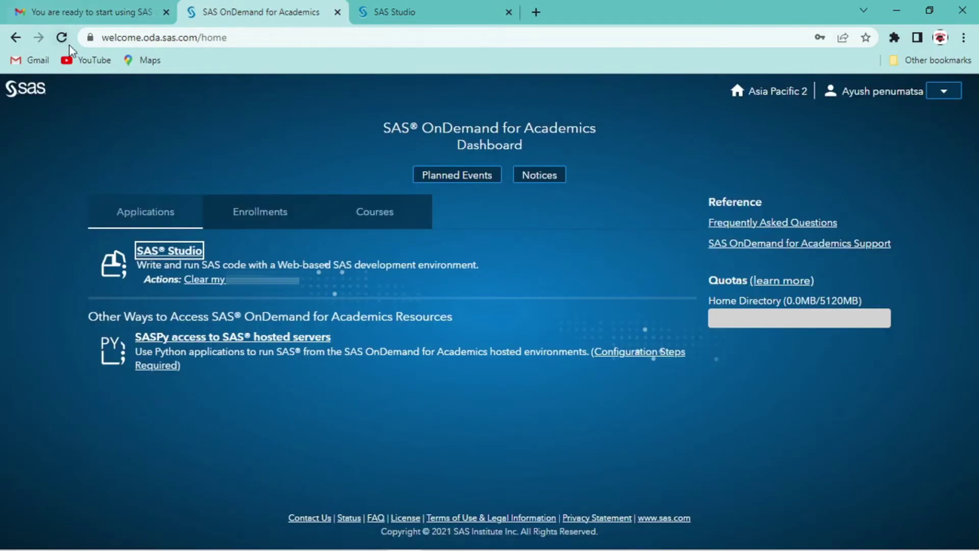
Start SAS Studio from the dashboard's Applications list, opening an empty Program 1 editor
click(96, 14)
click(240, 9)
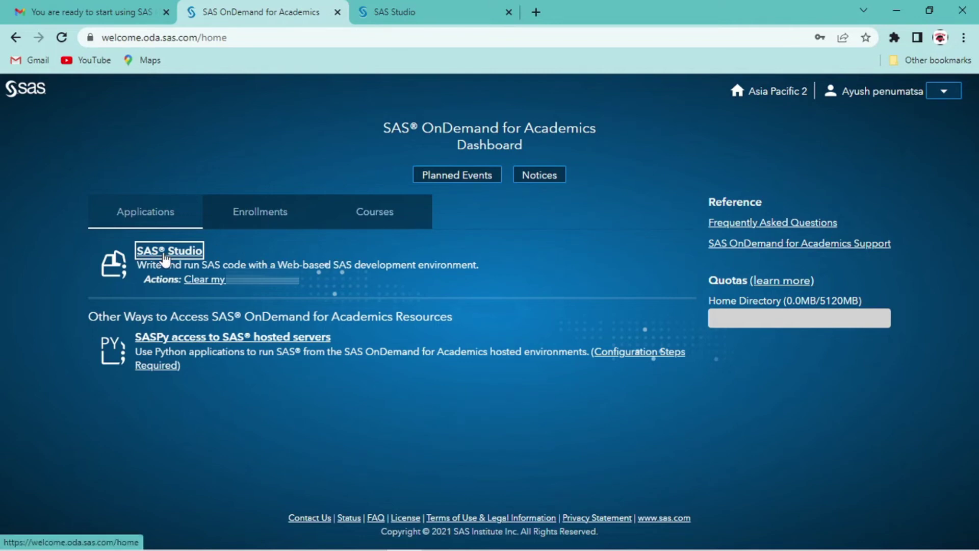
click(405, 10)
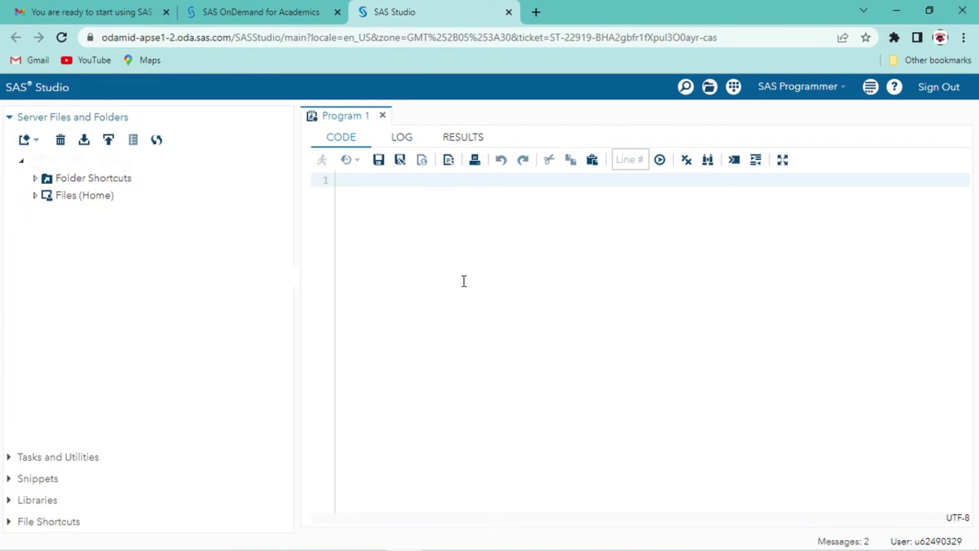
In the incognito window's SAS OnDemand sign-in tab, go back two pages to the overview page
mouse_move(457, 549)
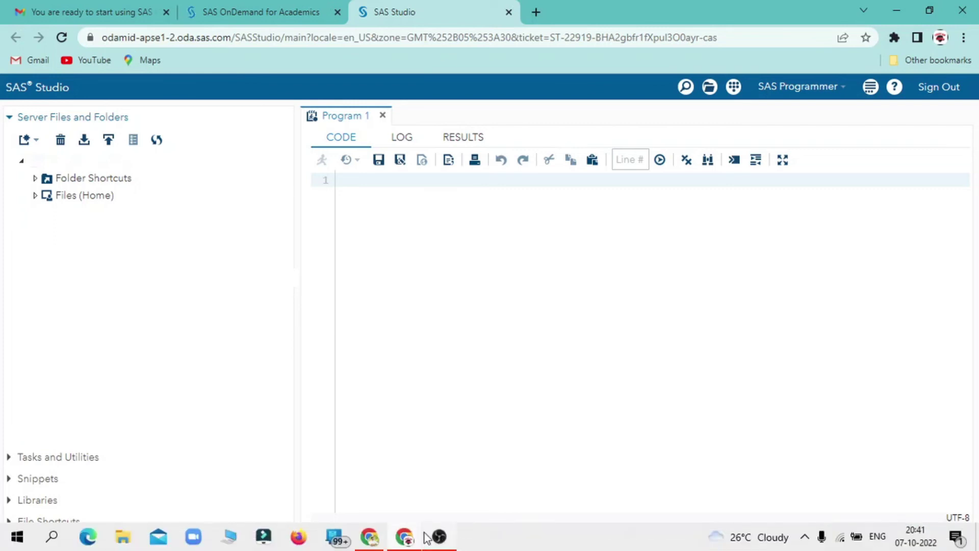
click(367, 545)
click(289, 9)
click(18, 36)
click(11, 40)
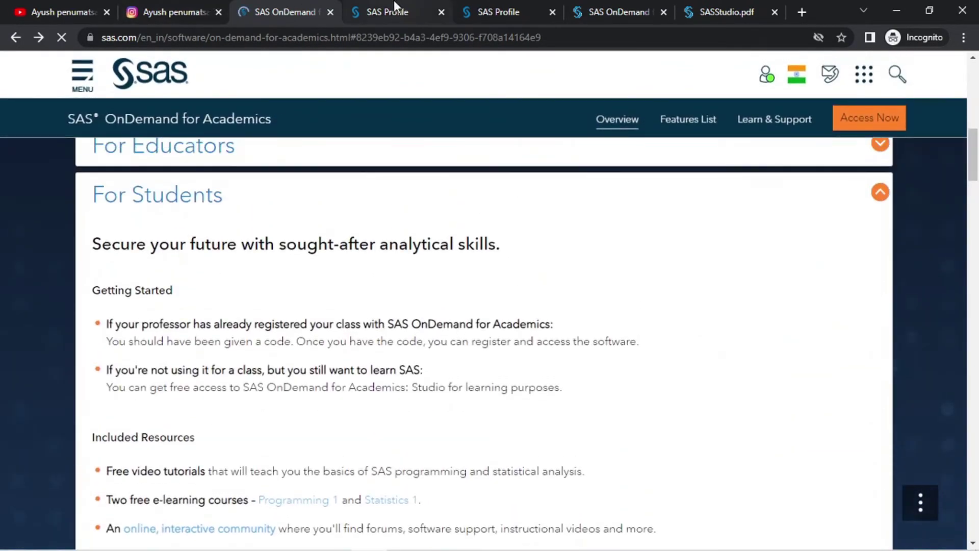
Review the SAS Profile form and thank-you page, ending at the support site's Getting Started section
click(394, 7)
scroll(423, 242, down, 3)
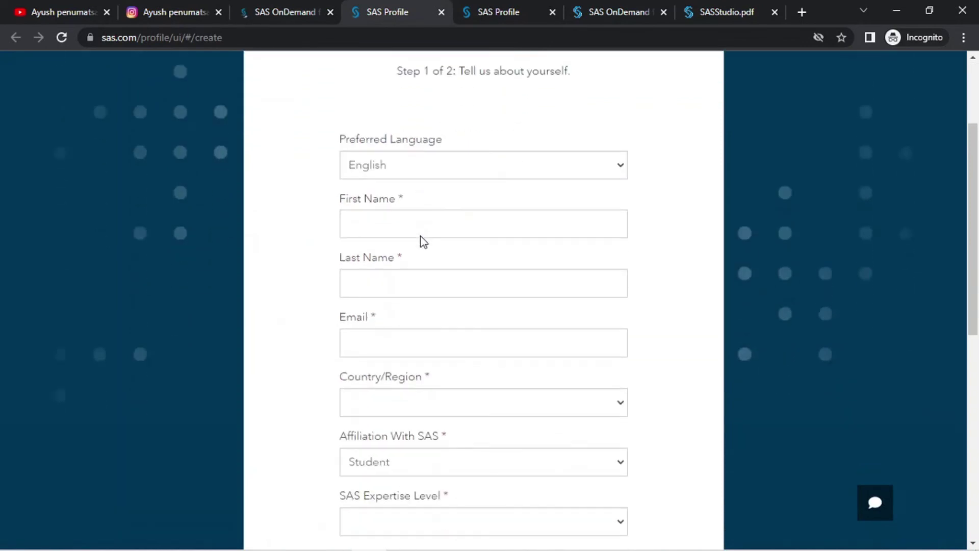
click(481, 7)
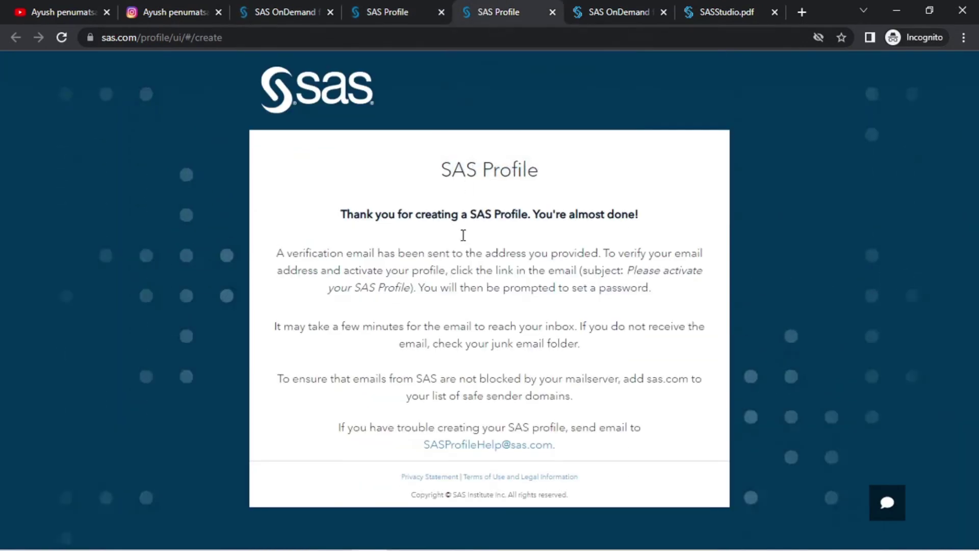
click(609, 11)
scroll(345, 381, up, 5)
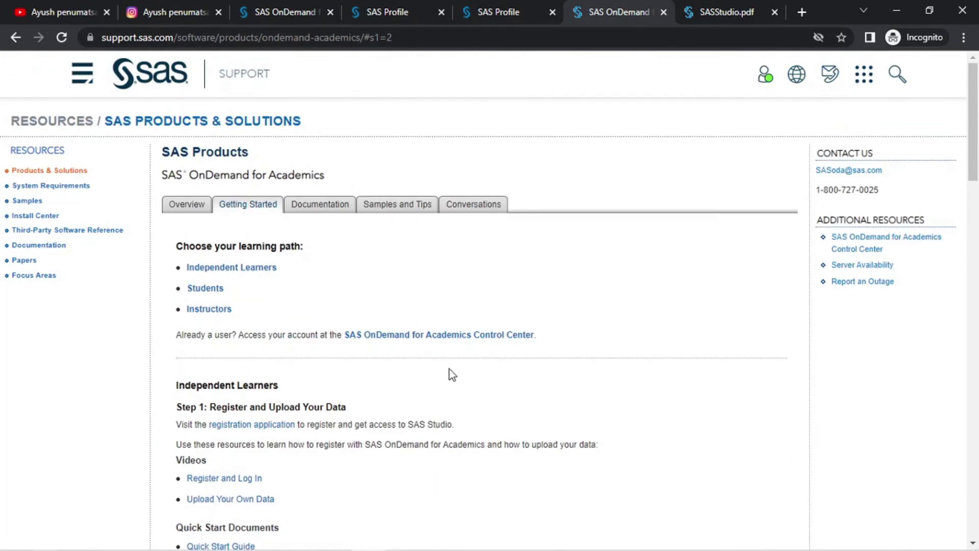
click(694, 4)
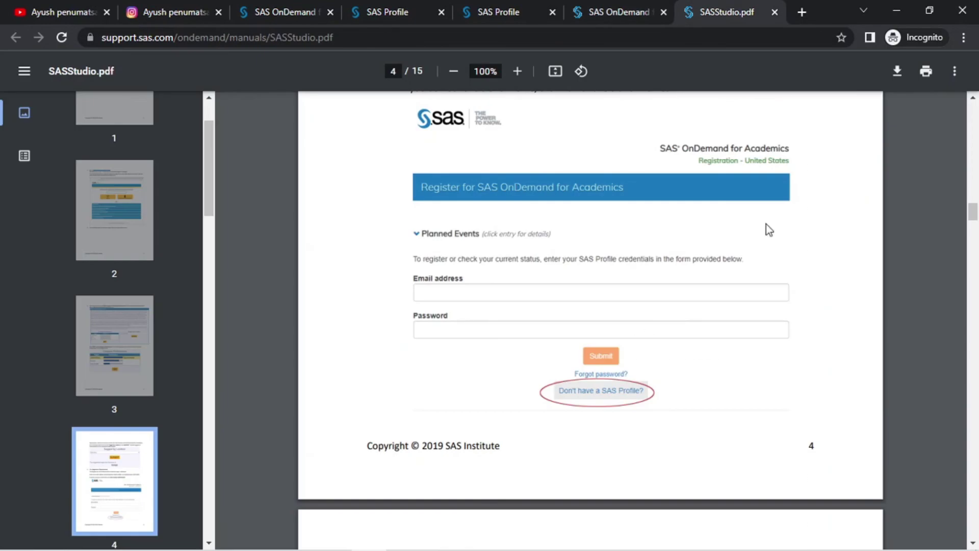
scroll(444, 352, up, 10)
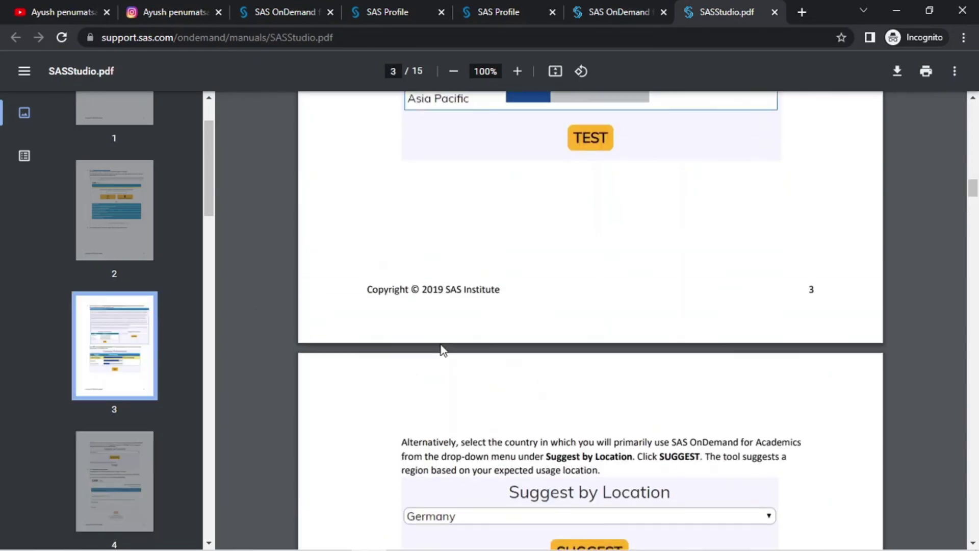
scroll(442, 350, up, 10)
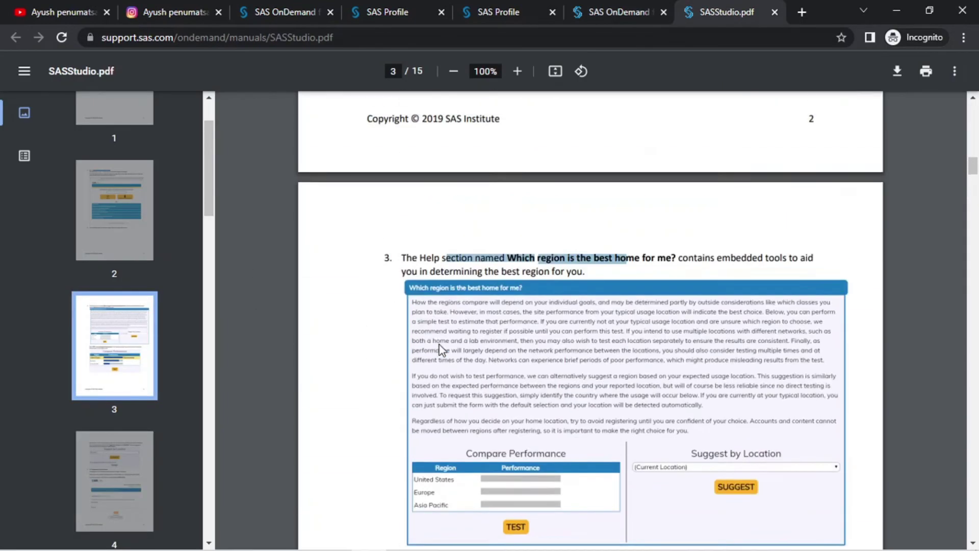
scroll(440, 345, up, 10)
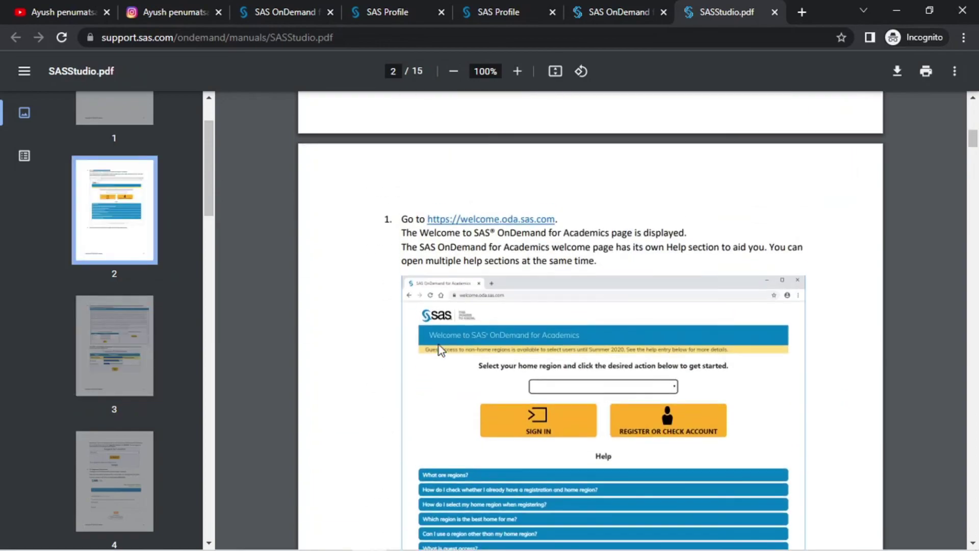